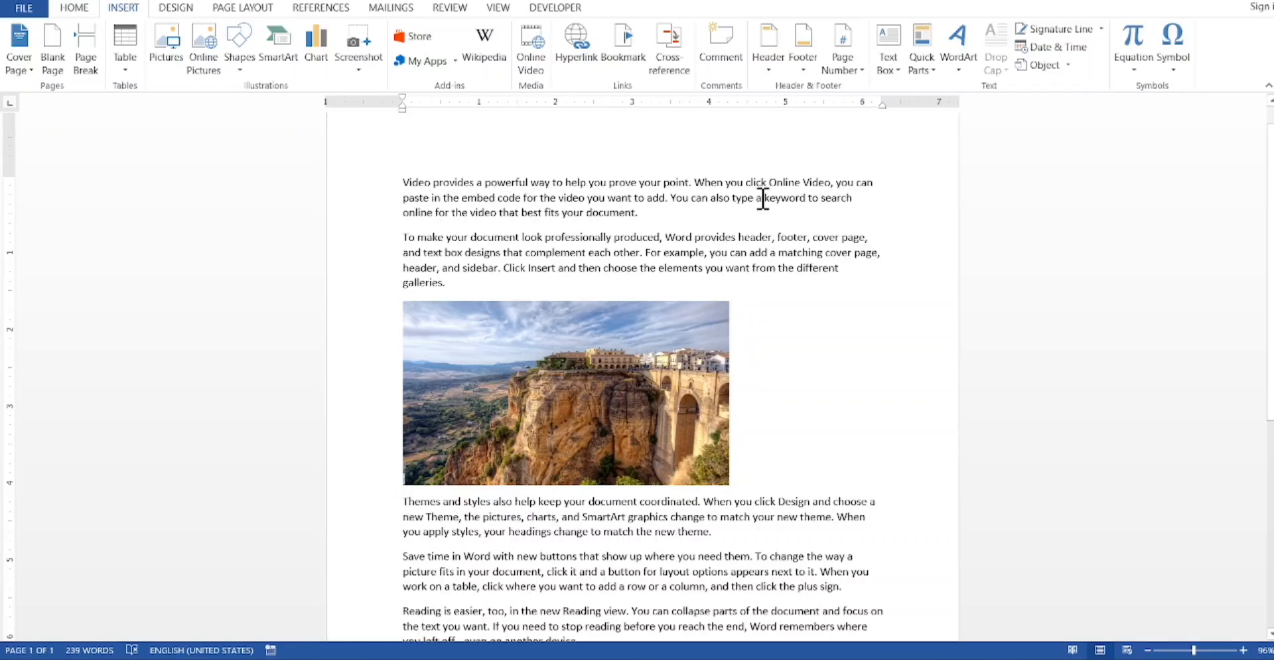
# Step: Bookmark the word "keyword" in the first paragraph under the name A
pyautogui.moveTo(757, 197); pyautogui.dragTo(809, 203)
pyautogui.click(781, 238)
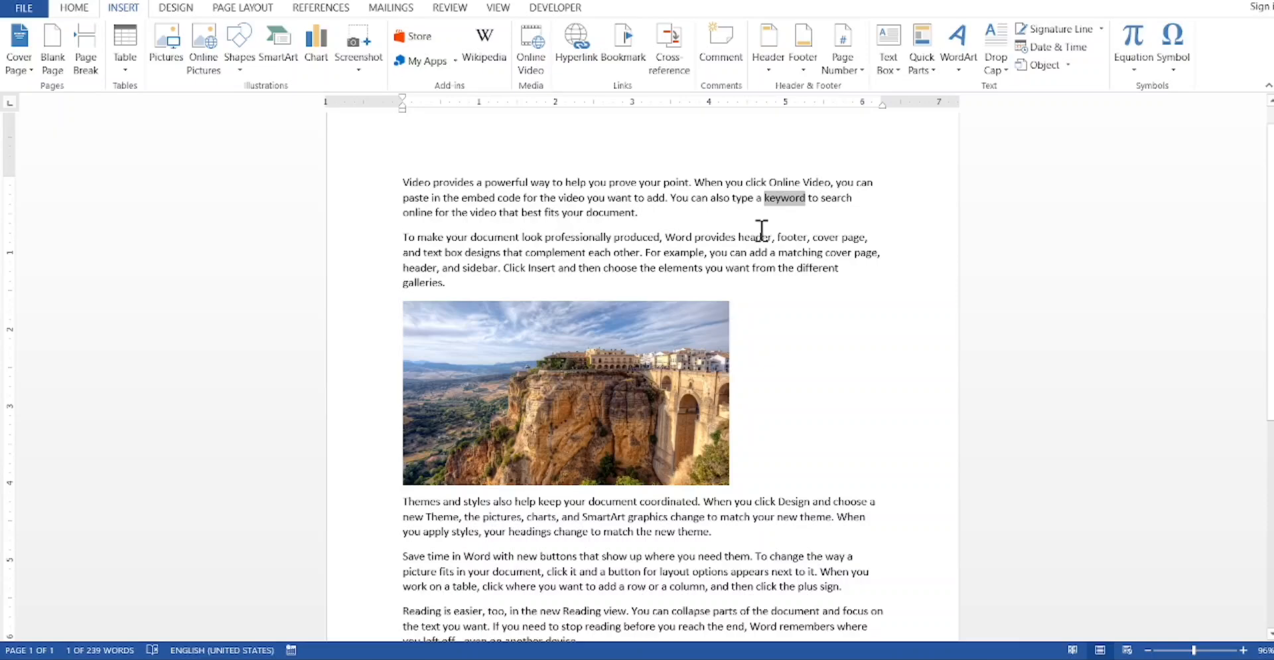
pyautogui.click(615, 50)
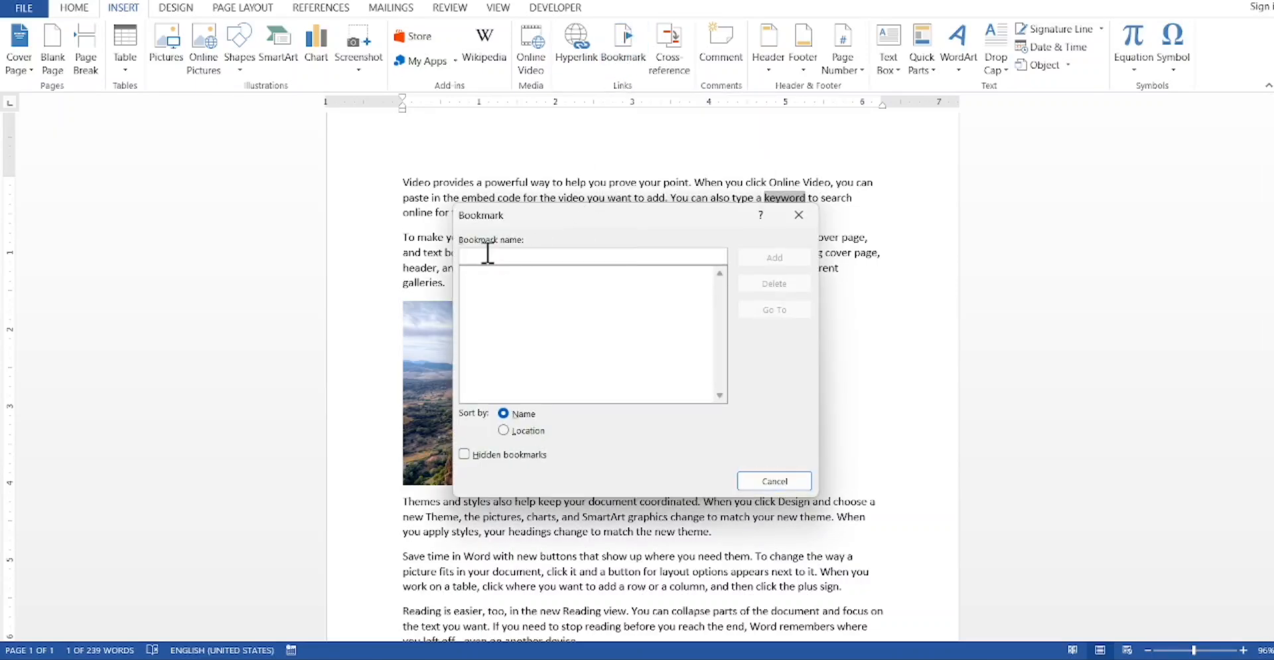
pyautogui.write('A')
pyautogui.click(755, 259)
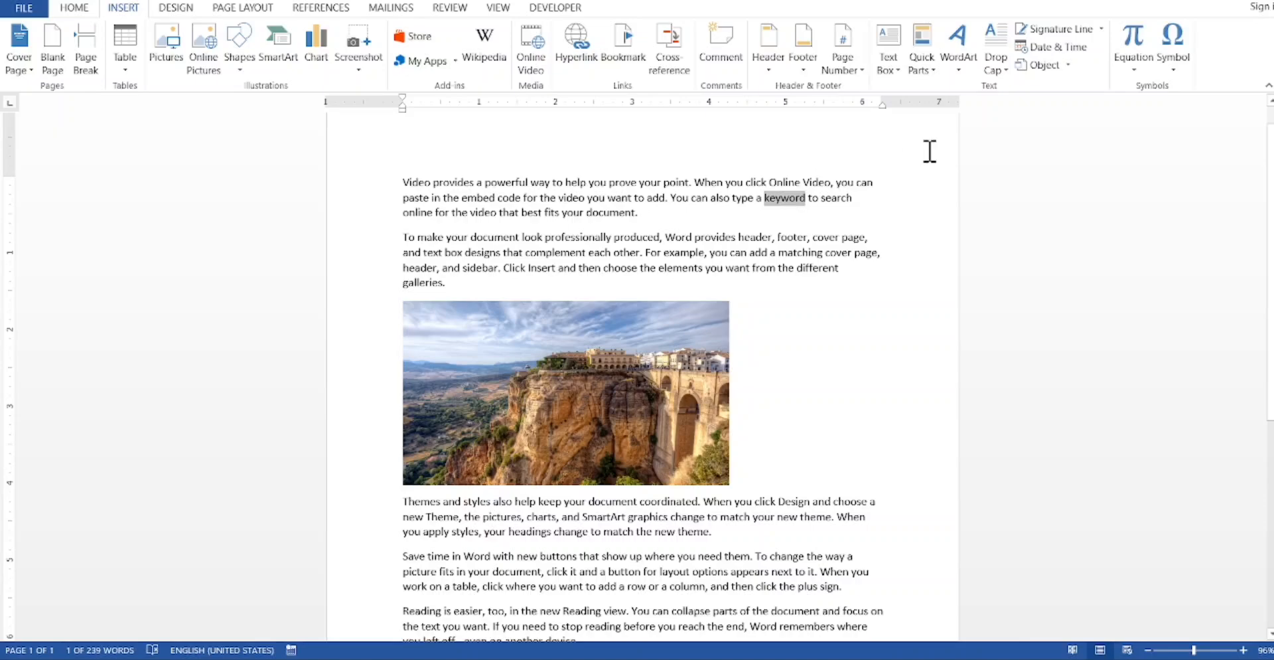
pyautogui.click(891, 41)
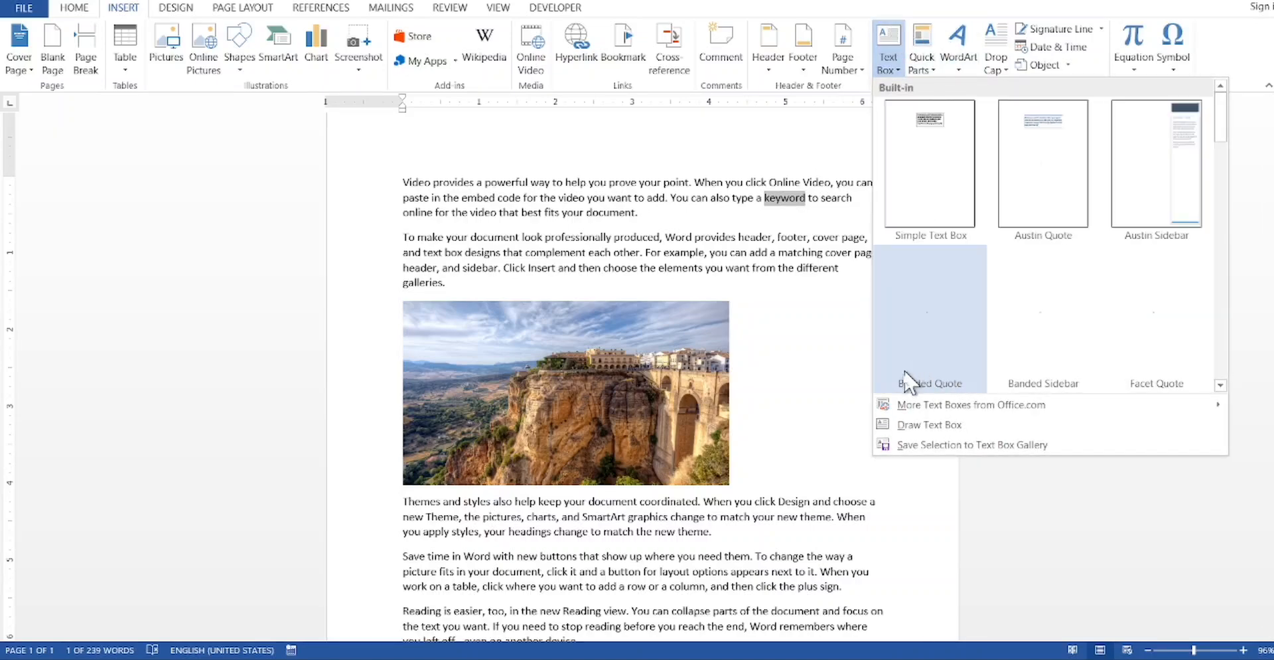
pyautogui.click(908, 425)
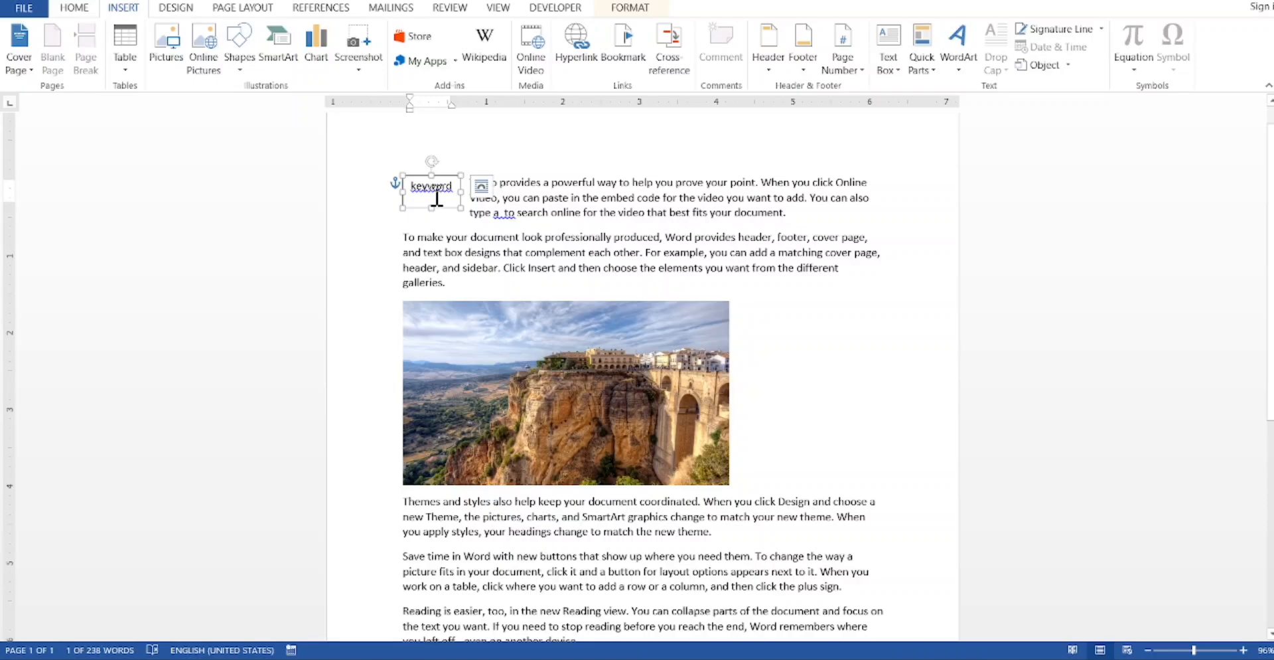
pyautogui.hotkey('ctrl', 'z')
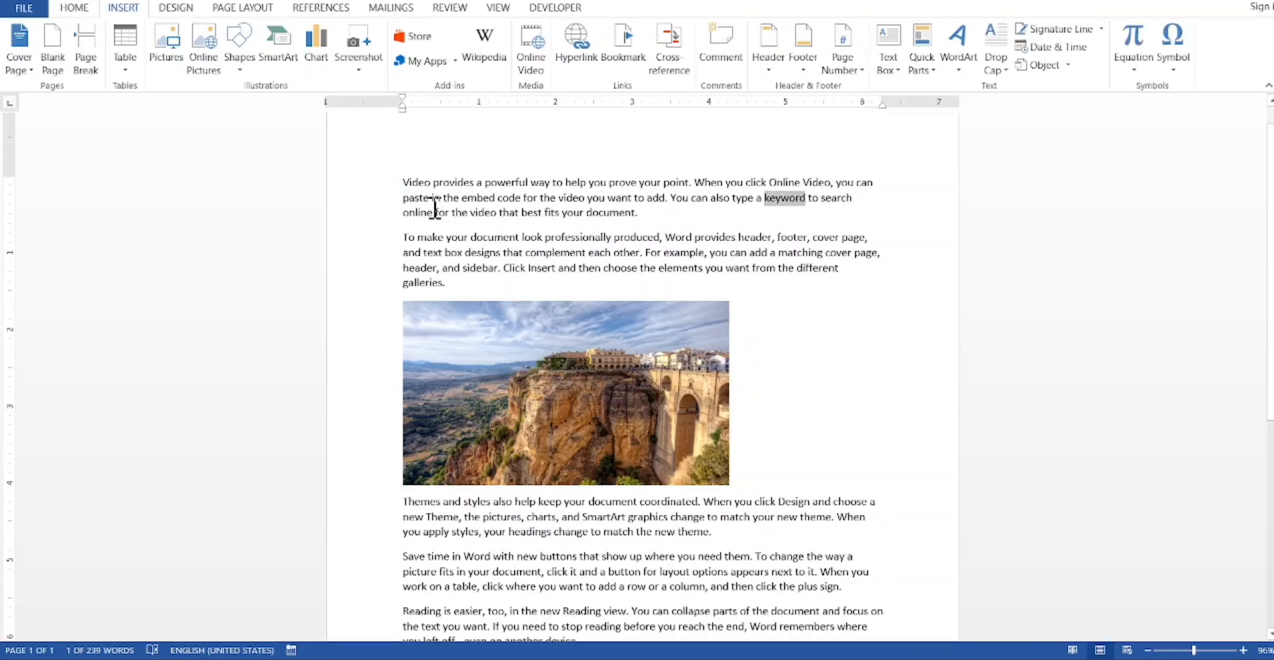
# Step: Draw an empty text box about 1.63" high and 2.1" wide in the space beside the picture
pyautogui.click(824, 398)
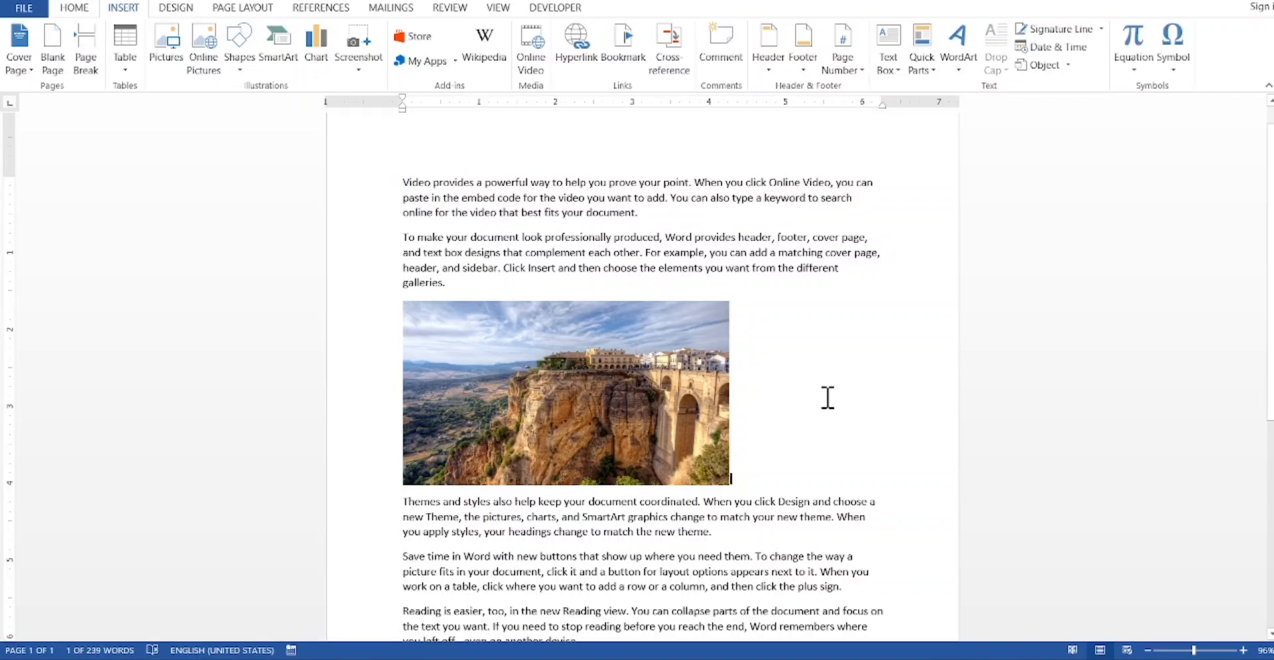
pyautogui.click(901, 54)
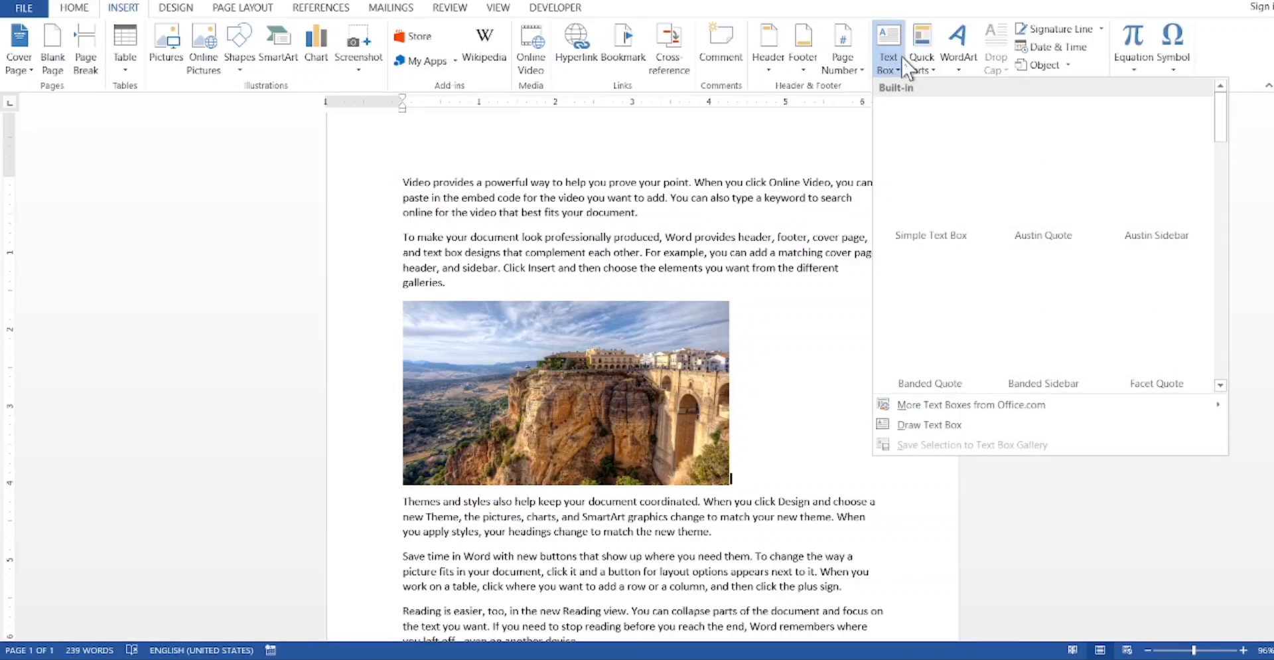
pyautogui.click(906, 430)
pyautogui.moveTo(757, 327); pyautogui.dragTo(917, 451)
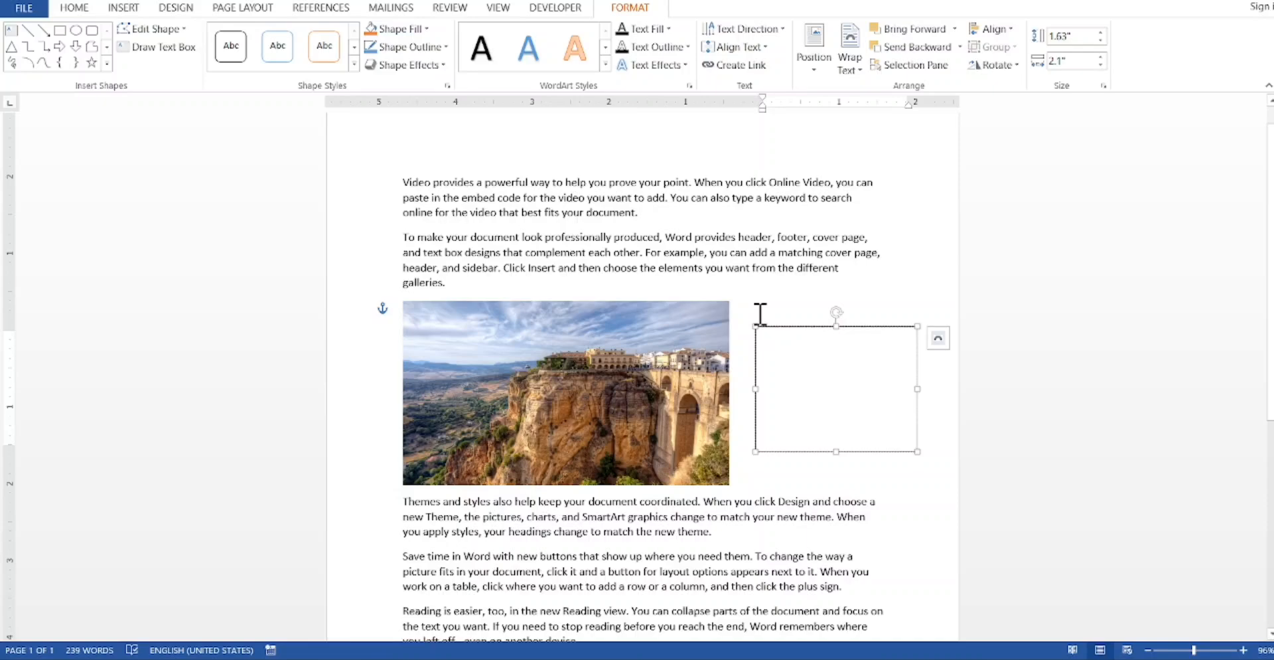
# Step: Enter "Keyword – A" as the first line of the text box beside the picture
pyautogui.write('keyw')
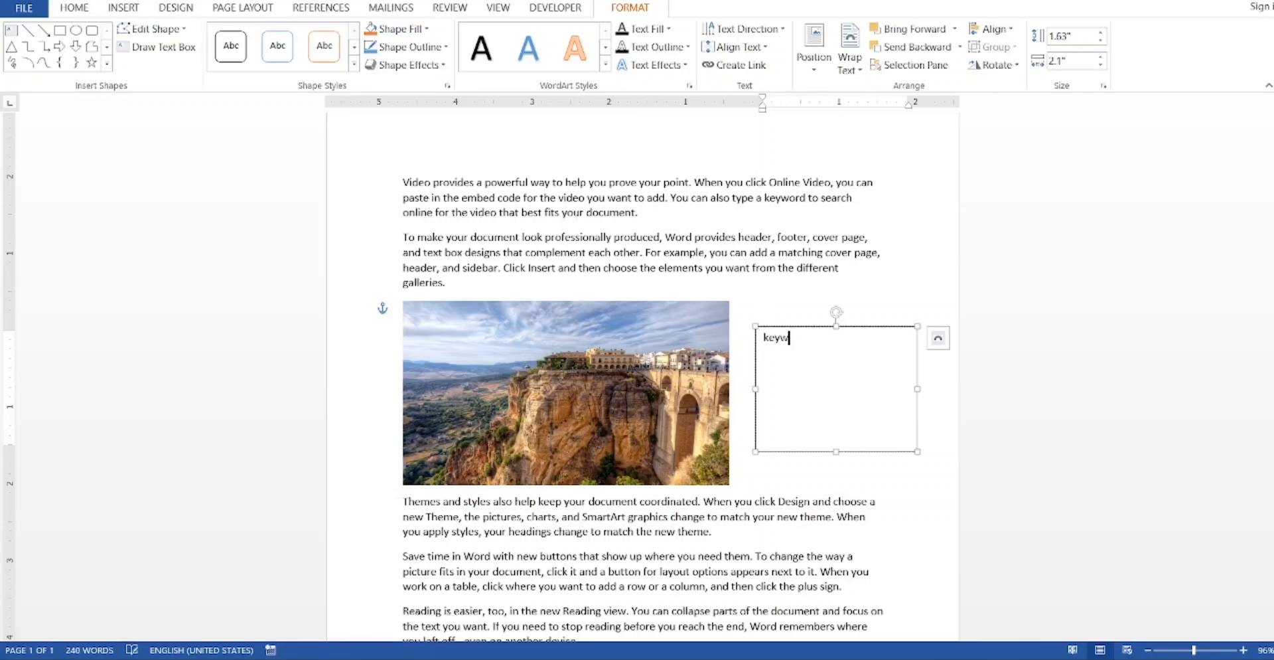
pyautogui.write('ord - A')
pyautogui.click(869, 468)
# Step: Bookmark the cliff picture under the name B
pyautogui.click(583, 370)
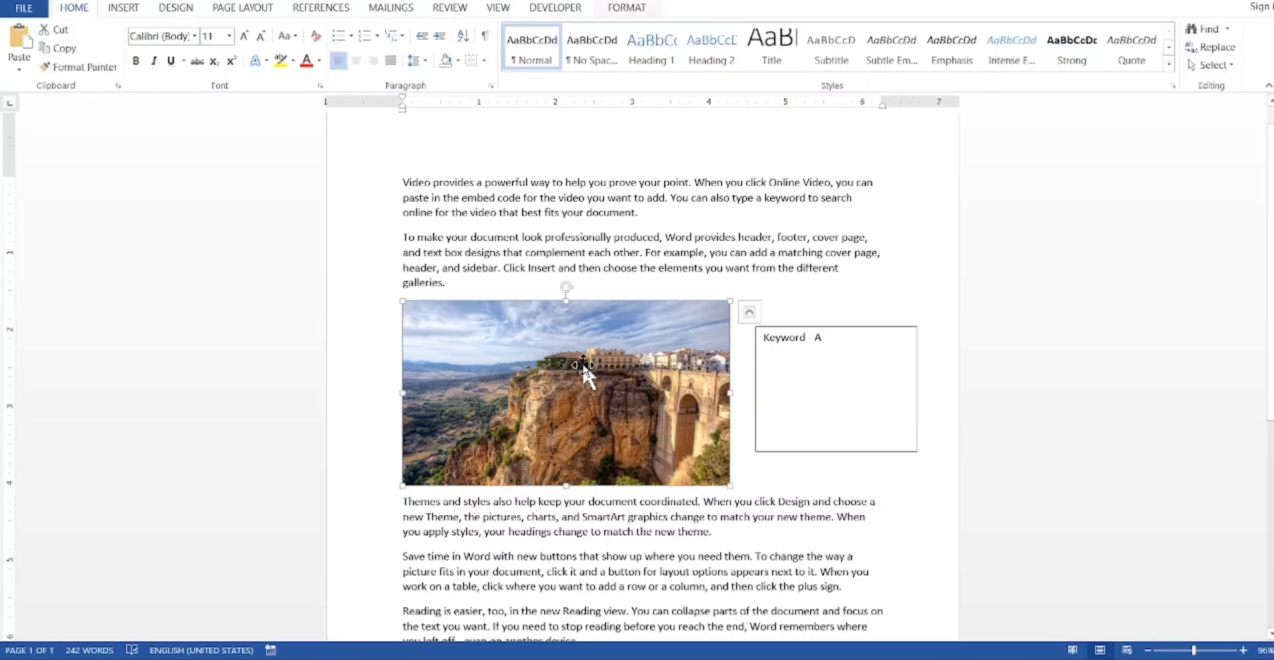
pyautogui.click(128, 10)
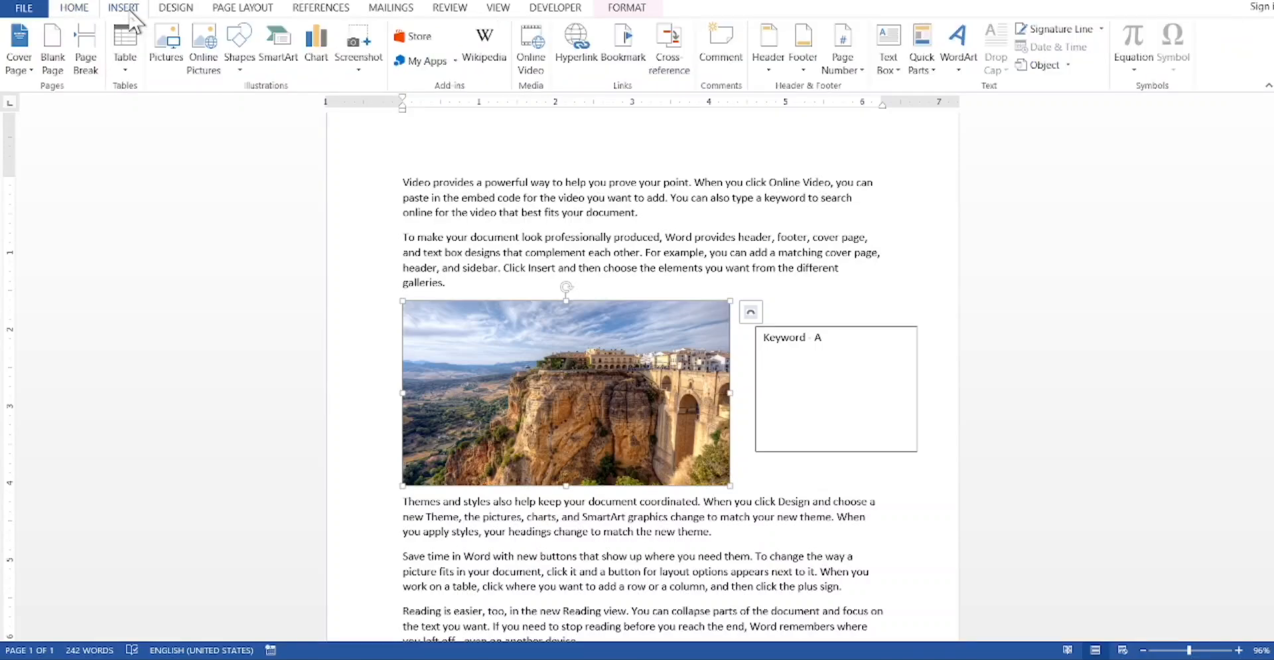
pyautogui.click(625, 50)
pyautogui.press('BackSpace')
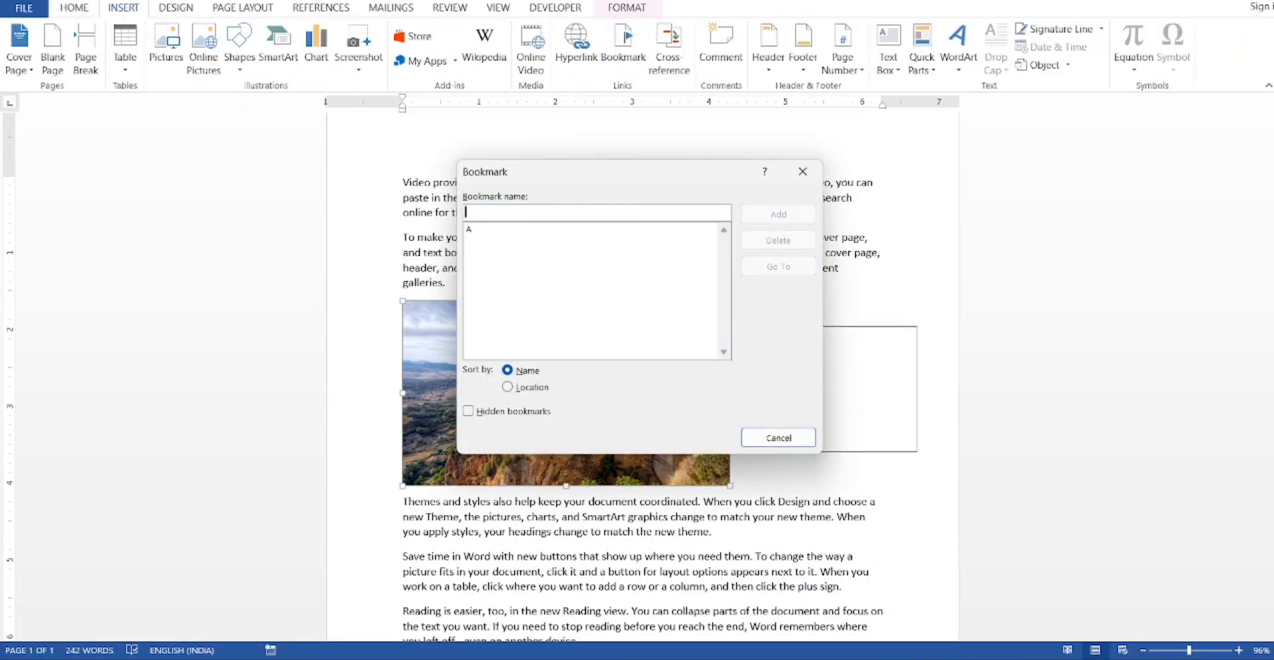
pyautogui.write('B')
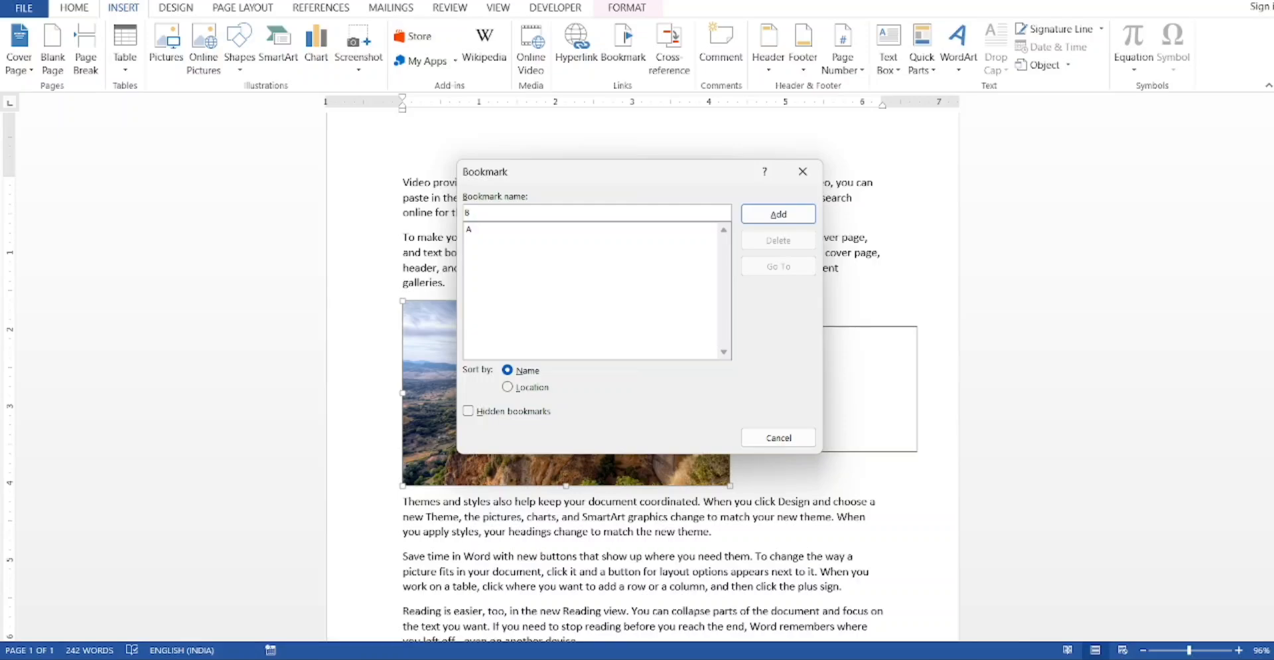
pyautogui.click(783, 220)
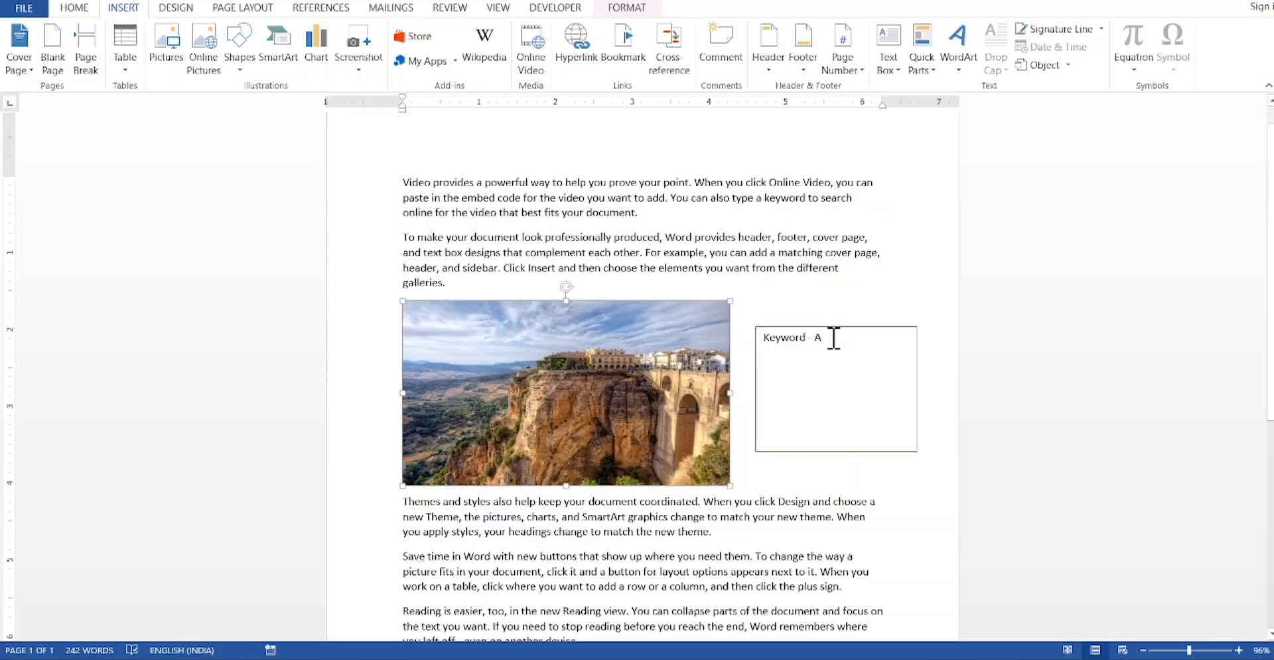
# Step: Add the line "Image – B" below the keyword entry in the text box
pyautogui.click(833, 337)
pyautogui.press('Return')
pyautogui.write('ima')
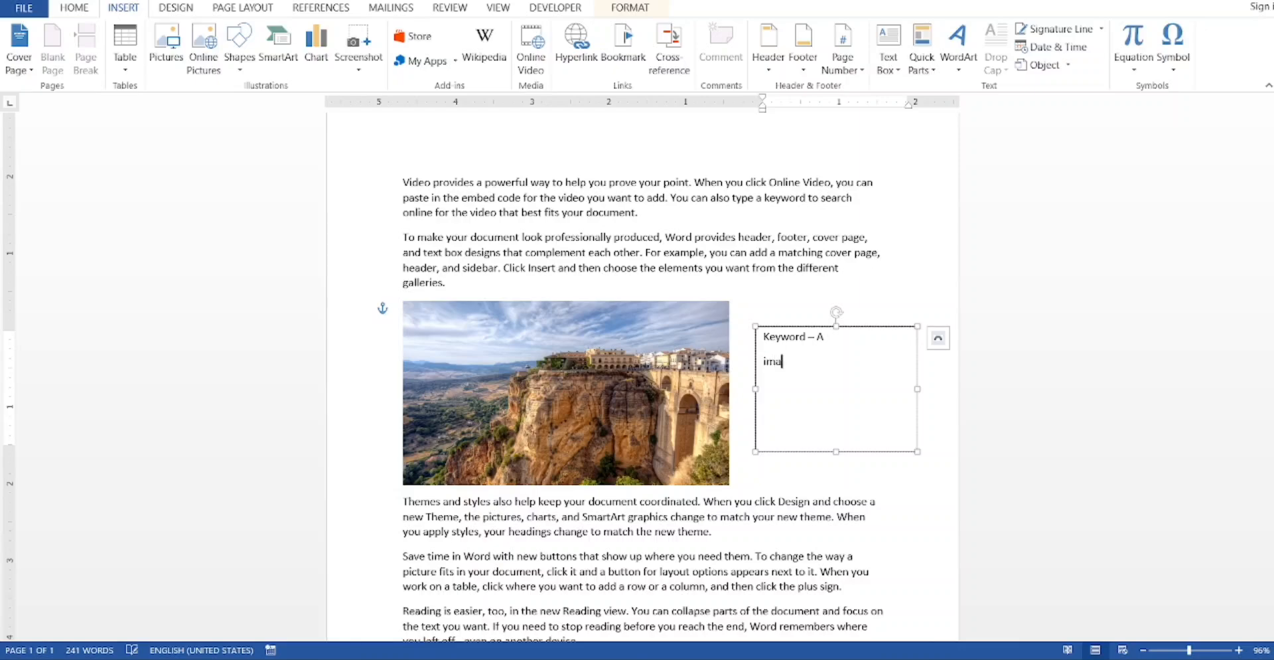
pyautogui.write('ge - B')
pyautogui.press('Return')
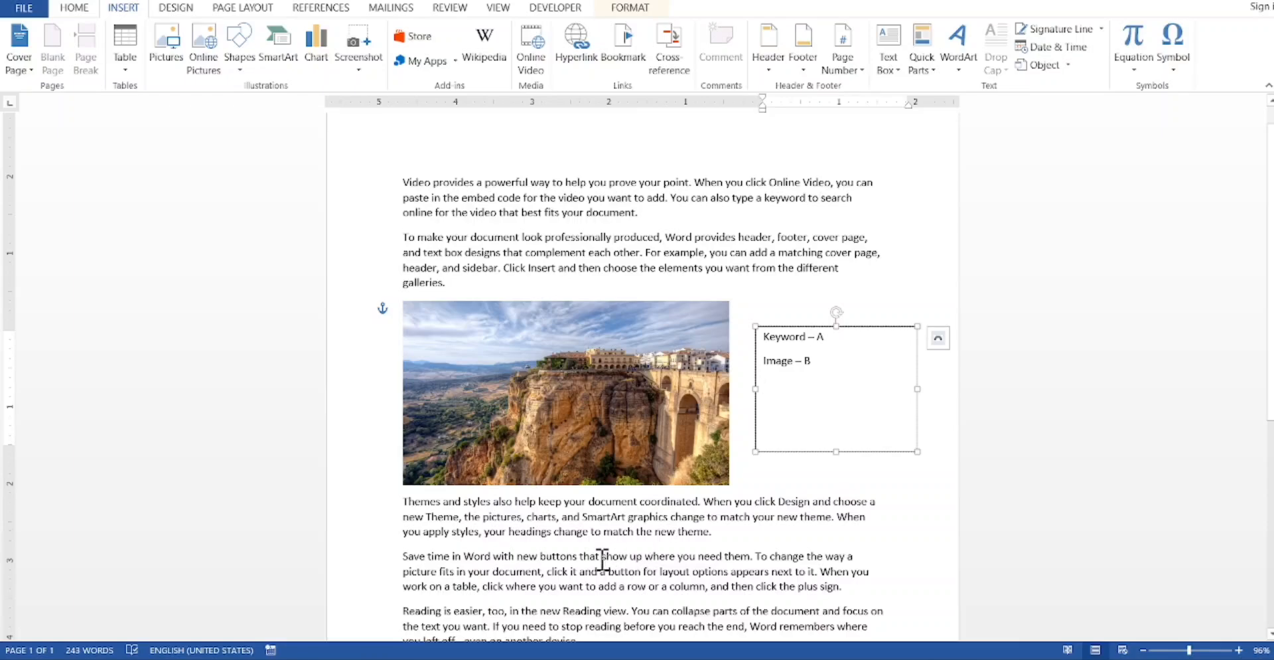
# Step: Bookmark the word "show" in the "Save time in Word" paragraph under the name C
pyautogui.moveTo(602, 556); pyautogui.dragTo(629, 564)
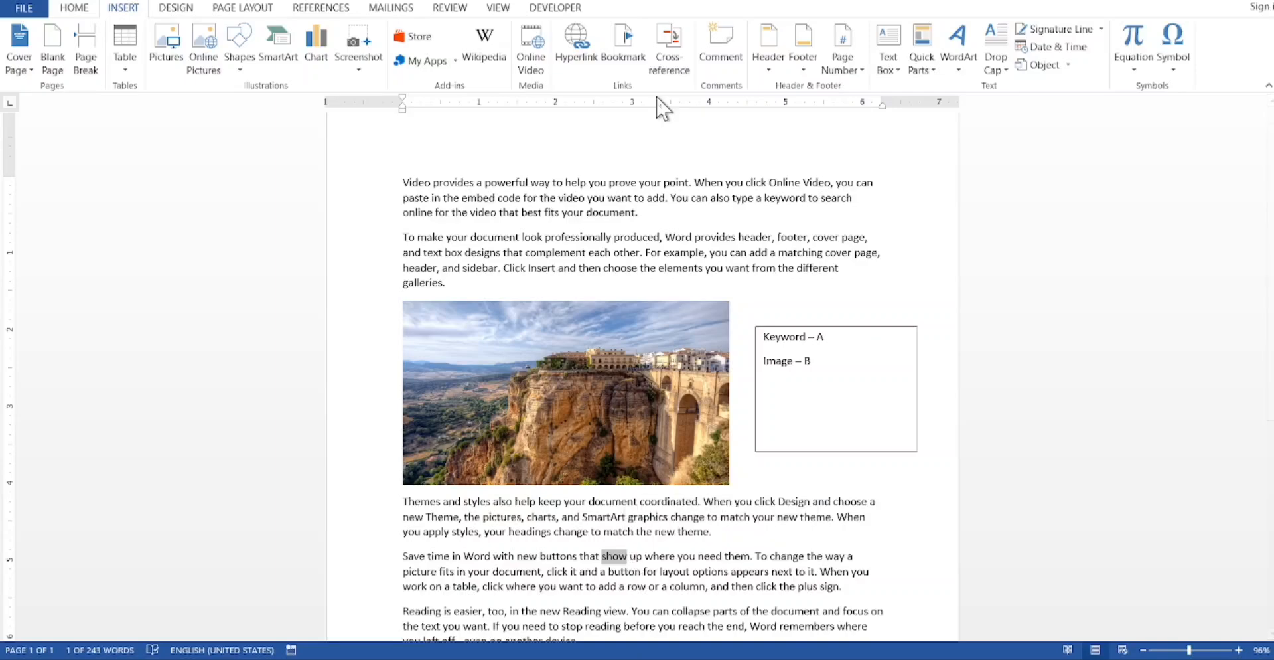
pyautogui.click(624, 46)
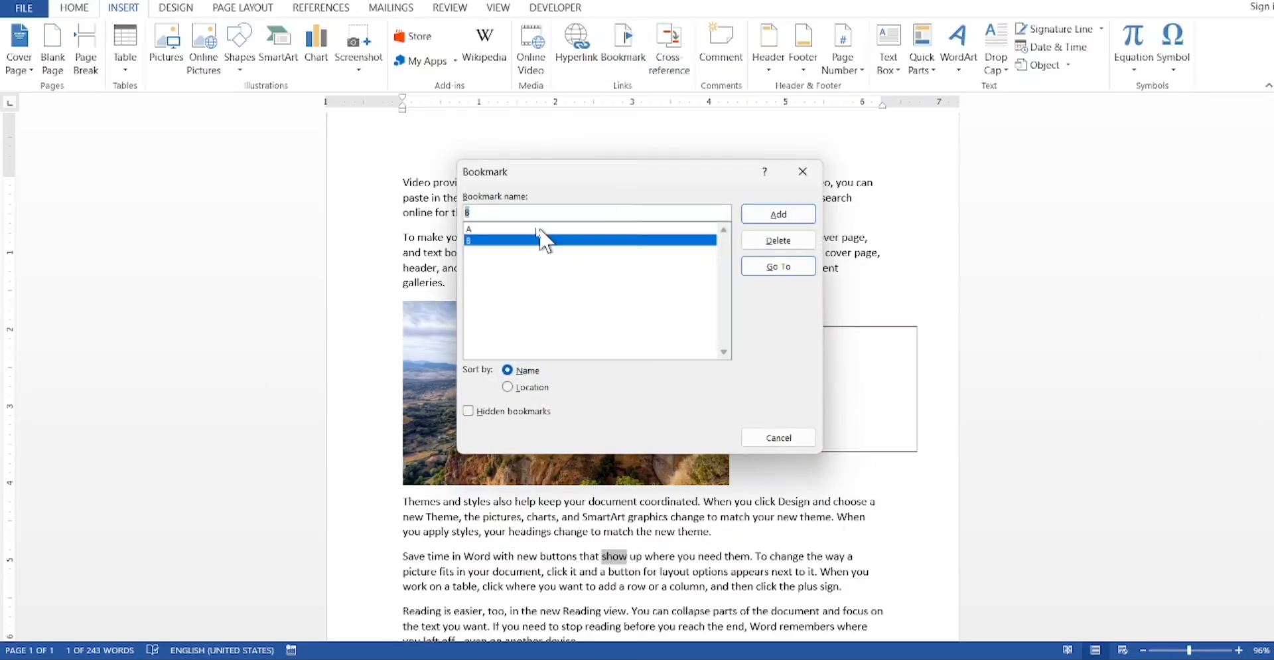
pyautogui.press('BackSpace')
pyautogui.write('C')
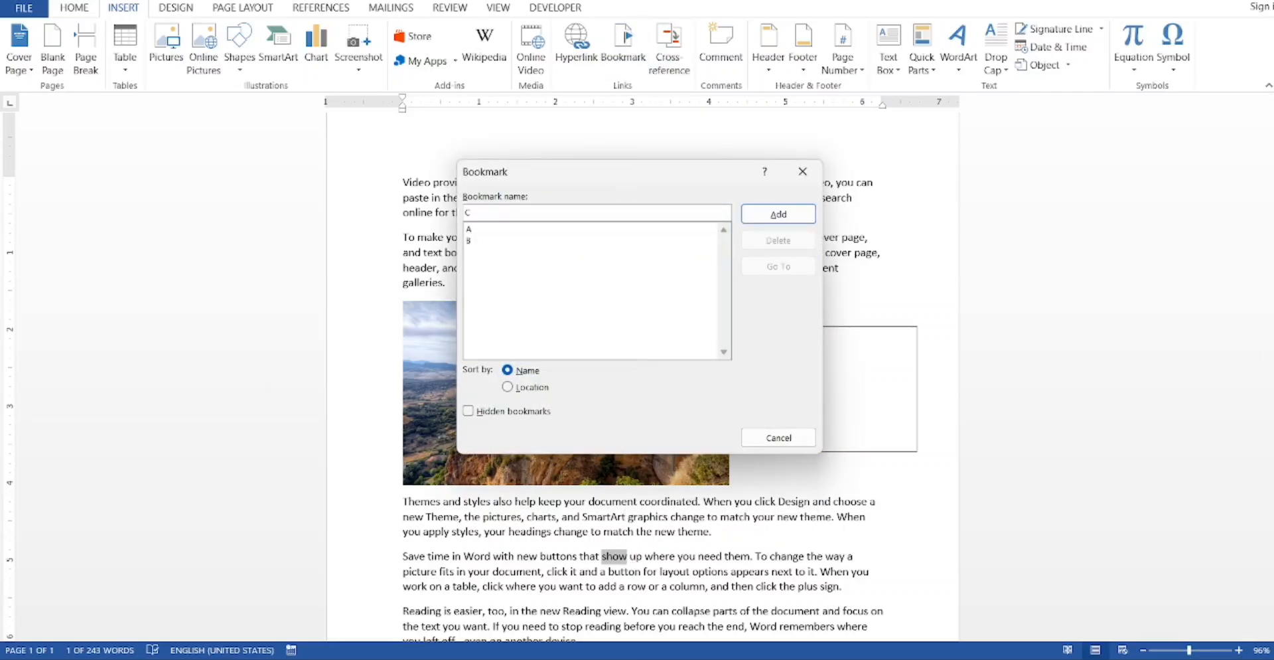
pyautogui.click(799, 214)
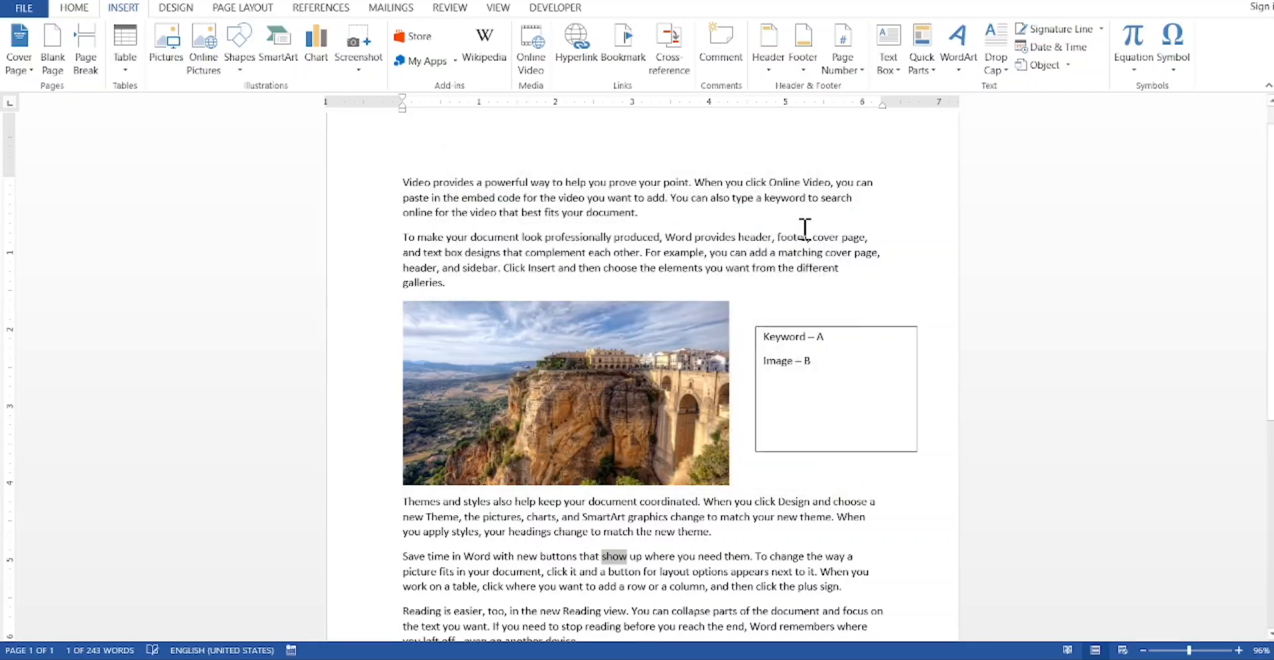
# Step: Add the line "Show – C" below the image entry in the text box
pyautogui.click(833, 362)
pyautogui.press('Return')
pyautogui.write('show')
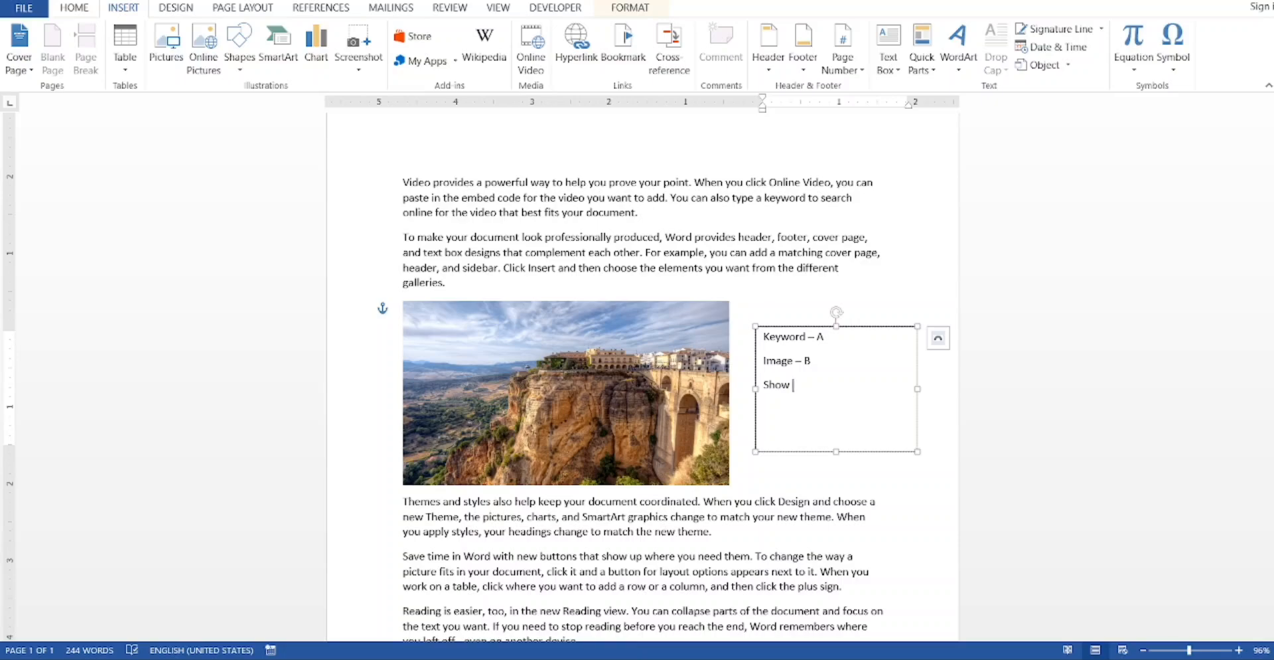
pyautogui.write(' - C')
pyautogui.press('Return')
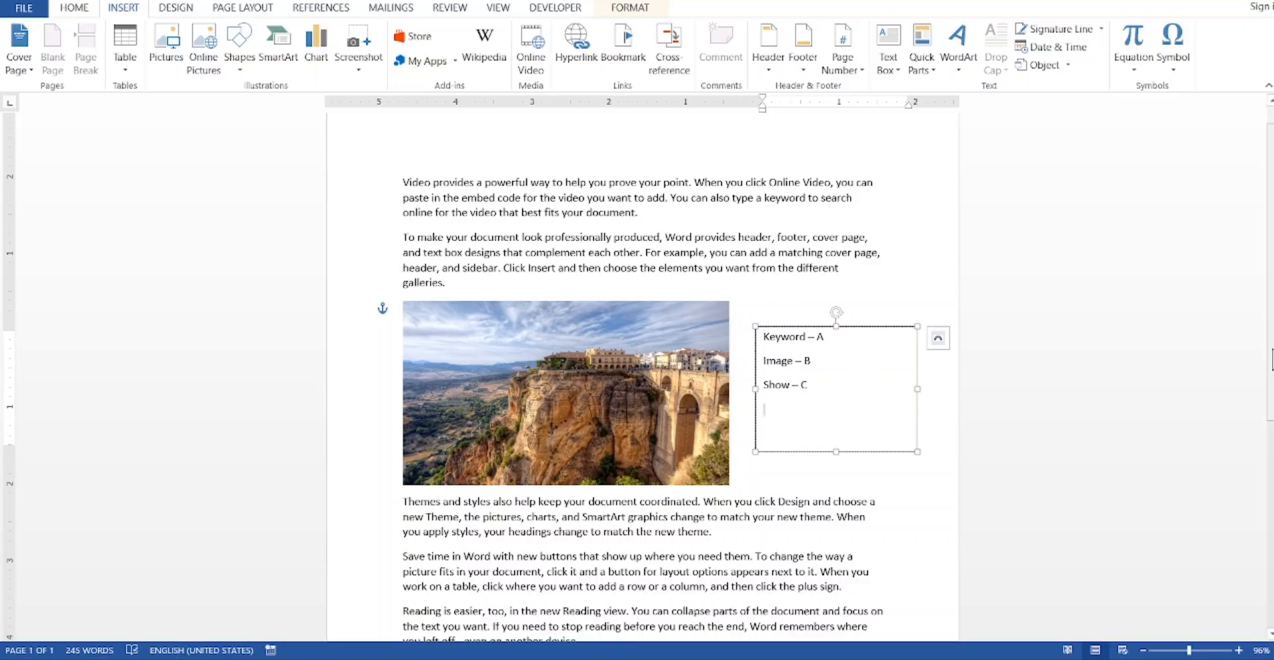
# Step: Bookmark the word "device" at the end of the last paragraph under the name D
pyautogui.scroll(-1, 1268, 358)
pyautogui.scroll(-1, 1237, 414)
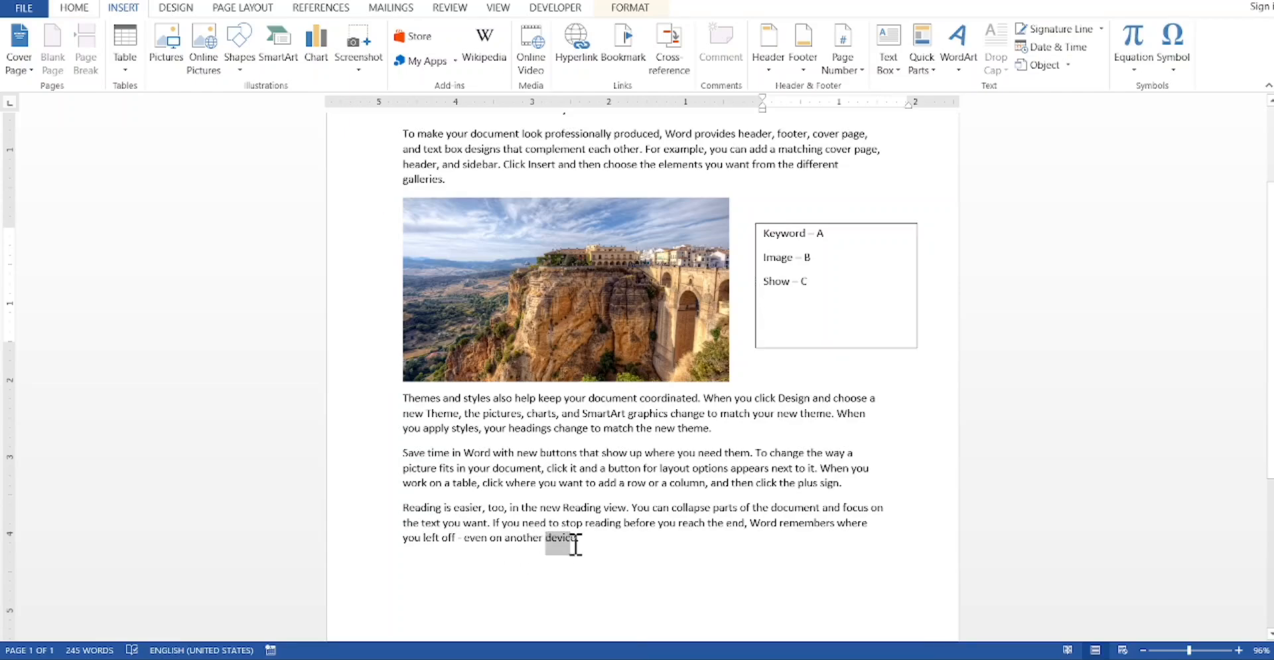
pyautogui.doubleClick(556, 541)
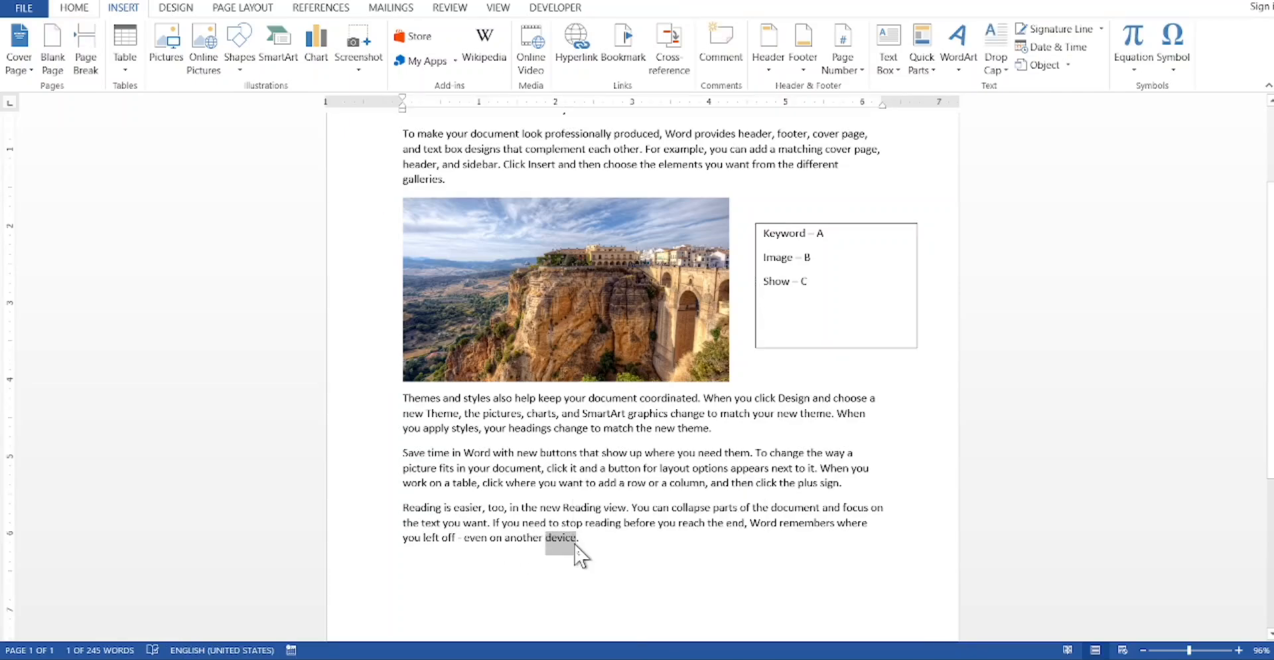
pyautogui.click(622, 44)
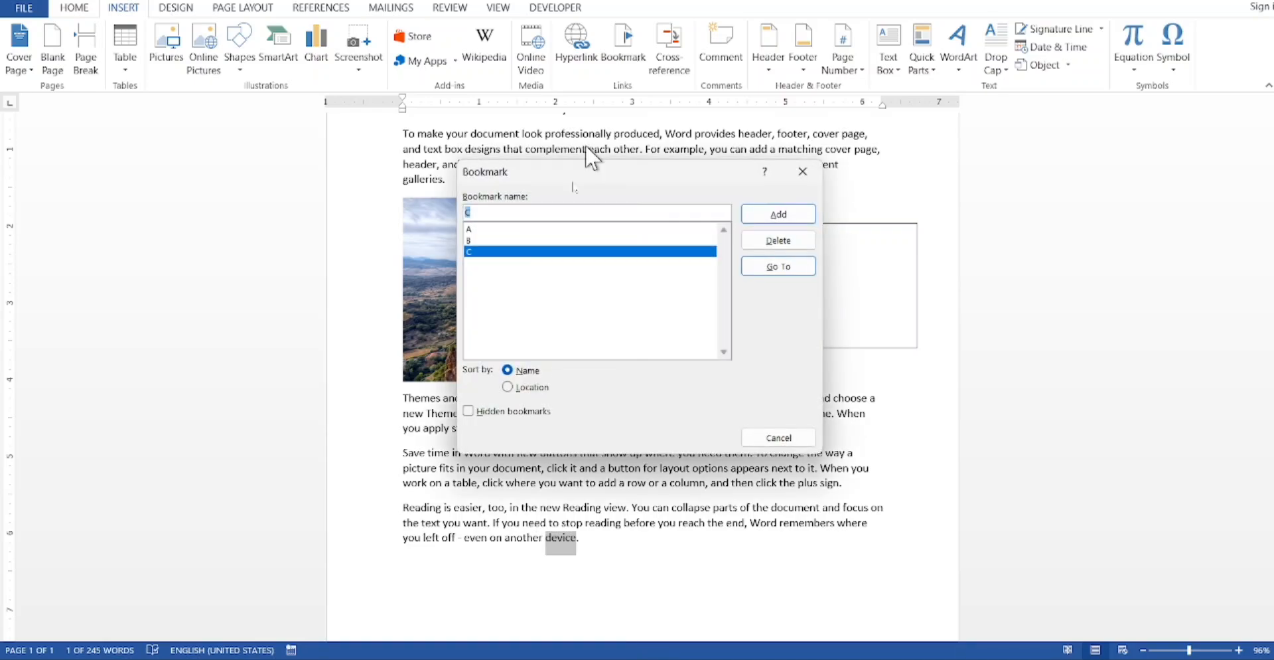
pyautogui.press('BackSpace')
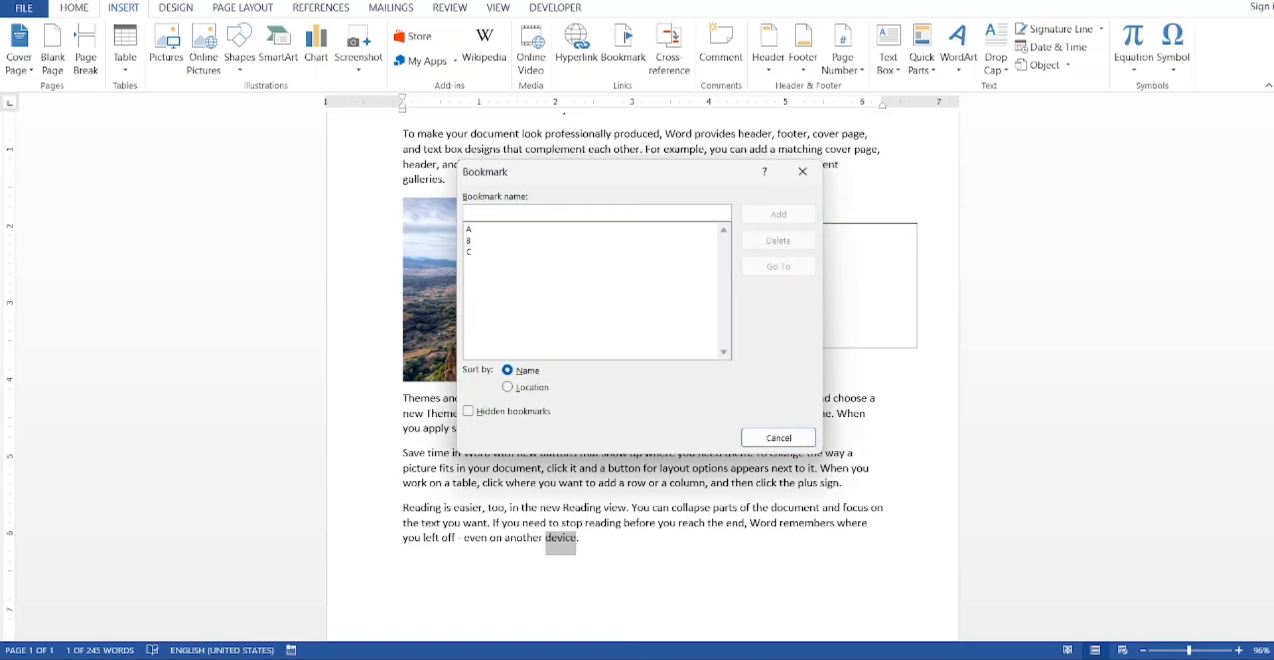
pyautogui.write('D')
pyautogui.click(772, 214)
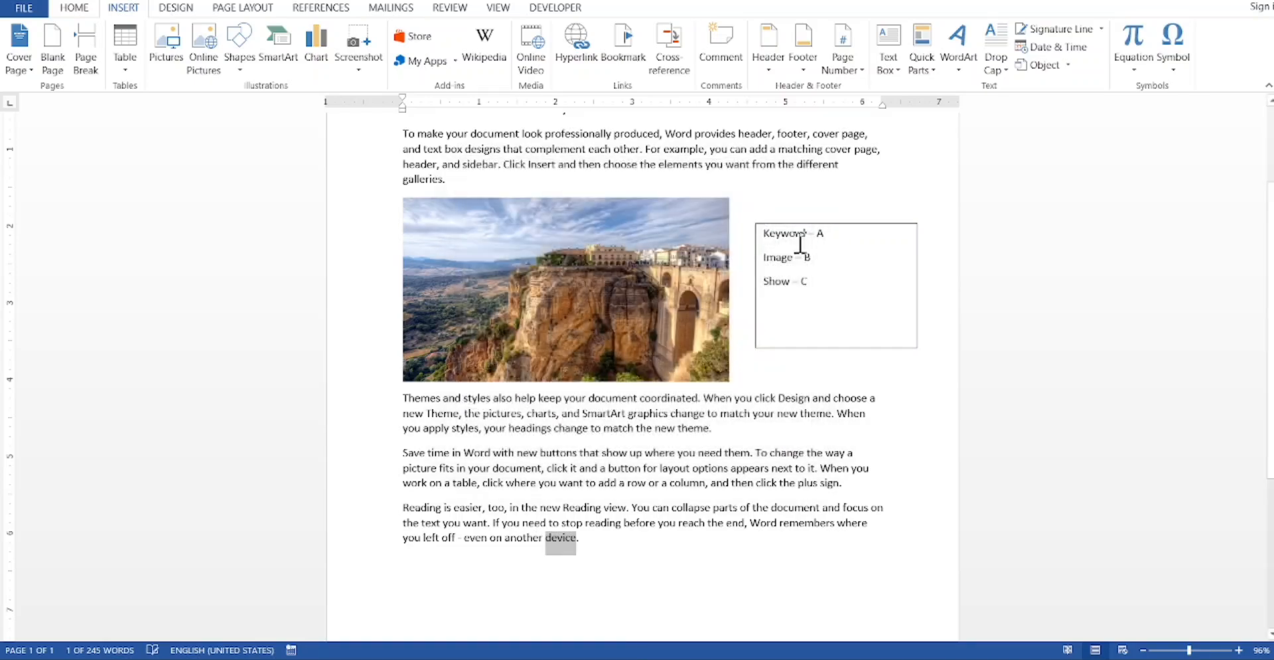
# Step: Add the line "Device - D" below the show entry and leave the text box
pyautogui.click(823, 283)
pyautogui.press('Return')
pyautogui.write('d')
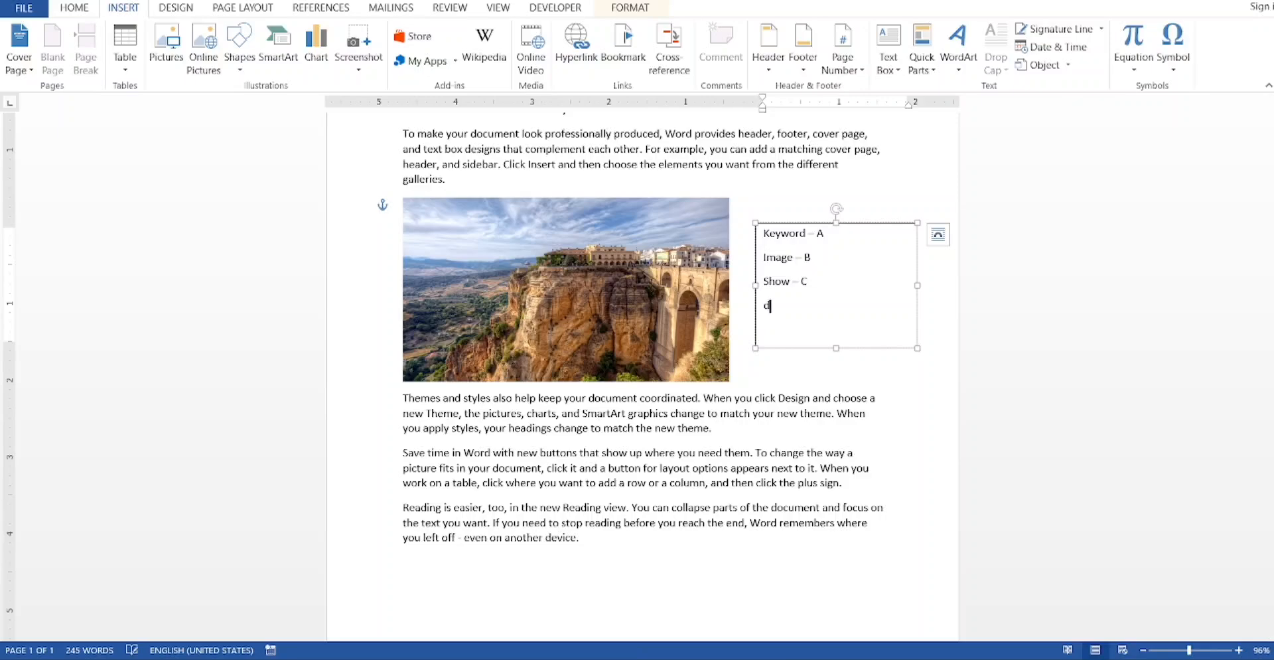
pyautogui.write('evice – D')
pyautogui.click(904, 478)
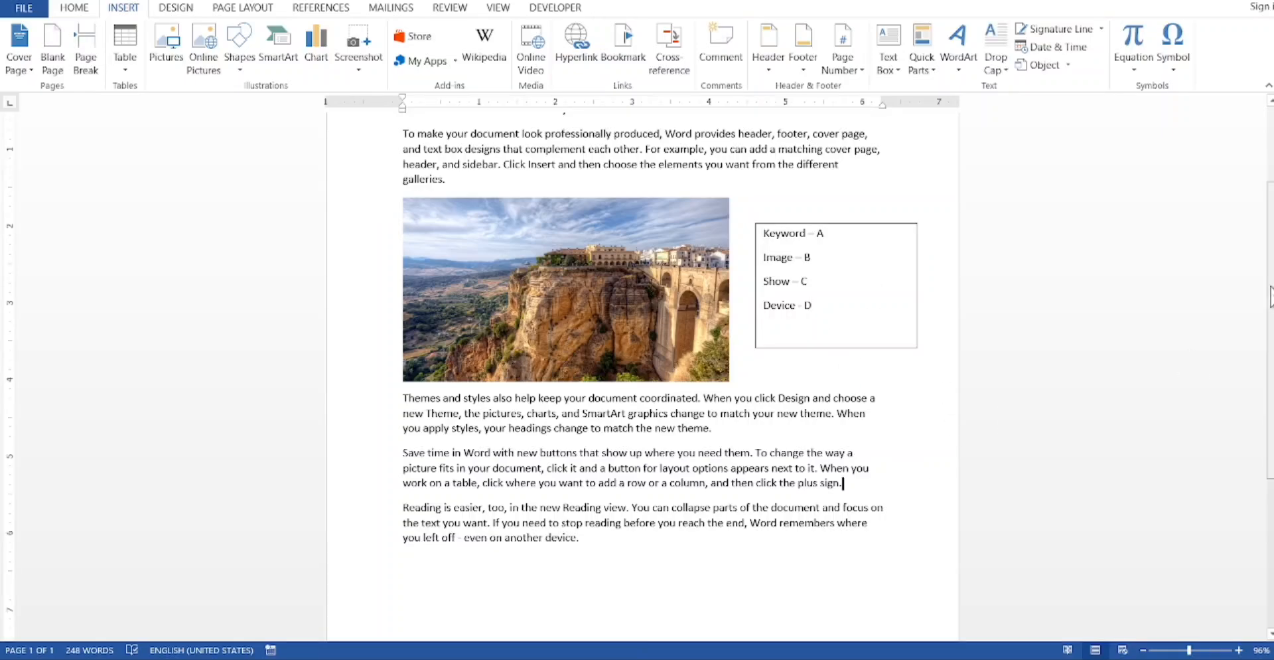
pyautogui.scroll(3, 732, 364)
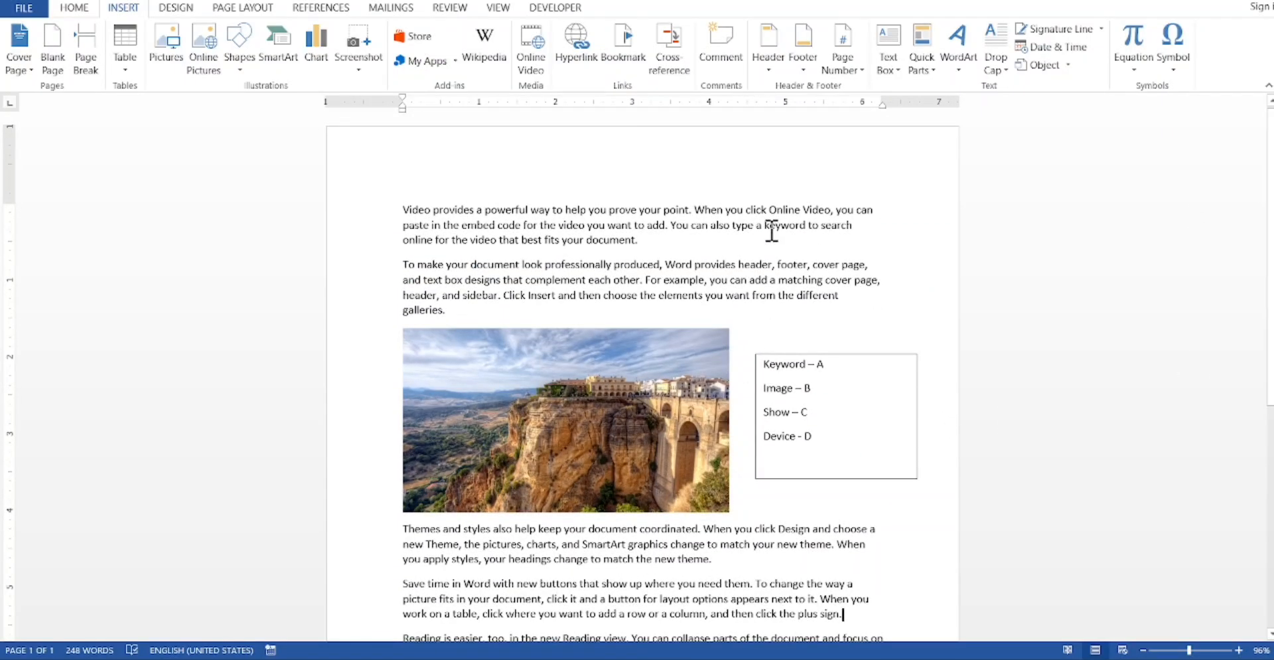
pyautogui.moveTo(765, 227); pyautogui.dragTo(804, 228)
pyautogui.click(604, 424)
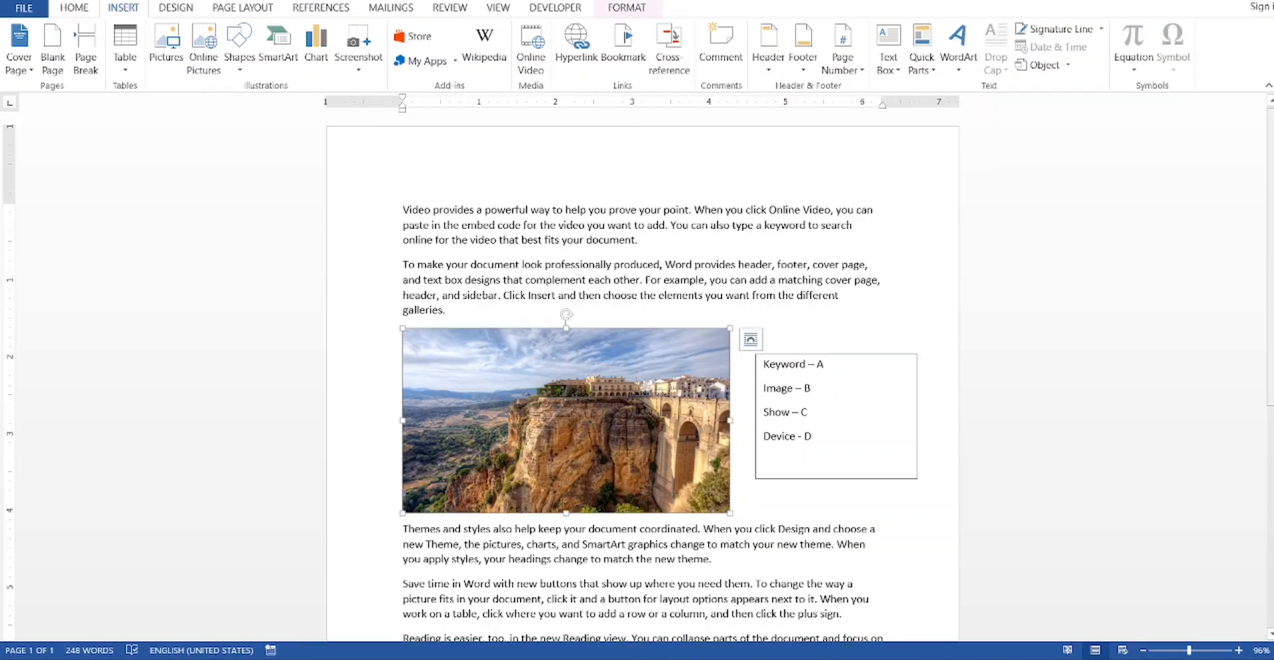
pyautogui.scroll(-4, 1268, 343)
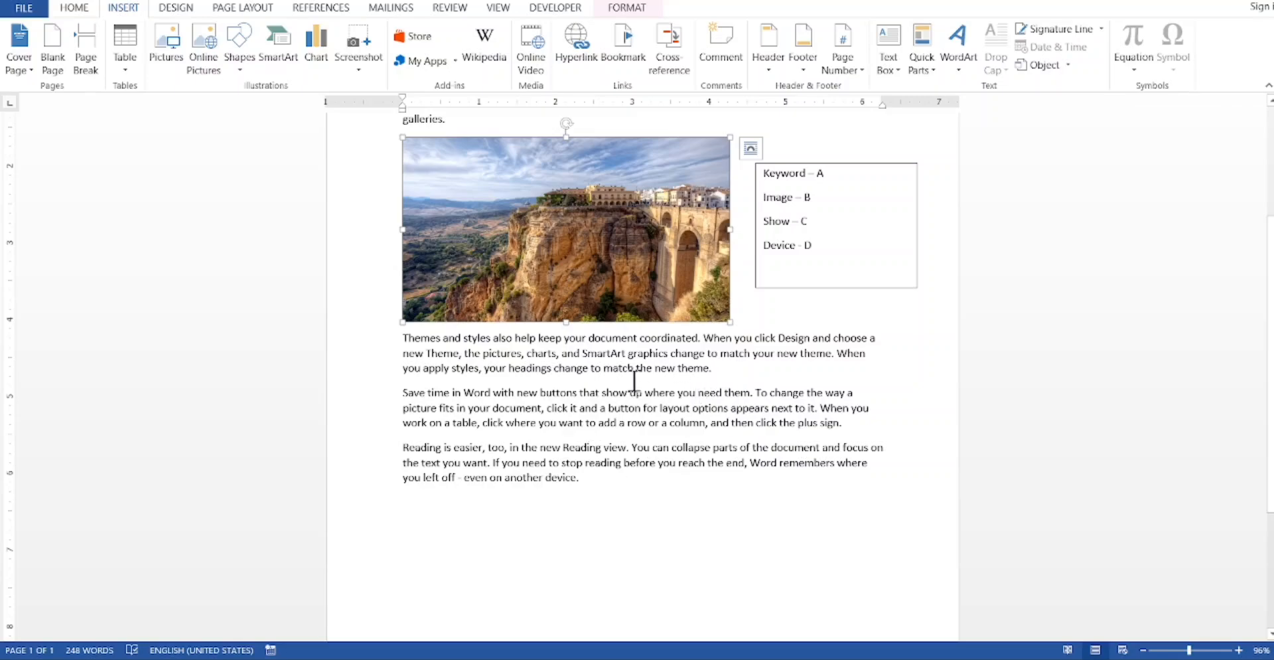
pyautogui.moveTo(629, 392); pyautogui.dragTo(581, 392)
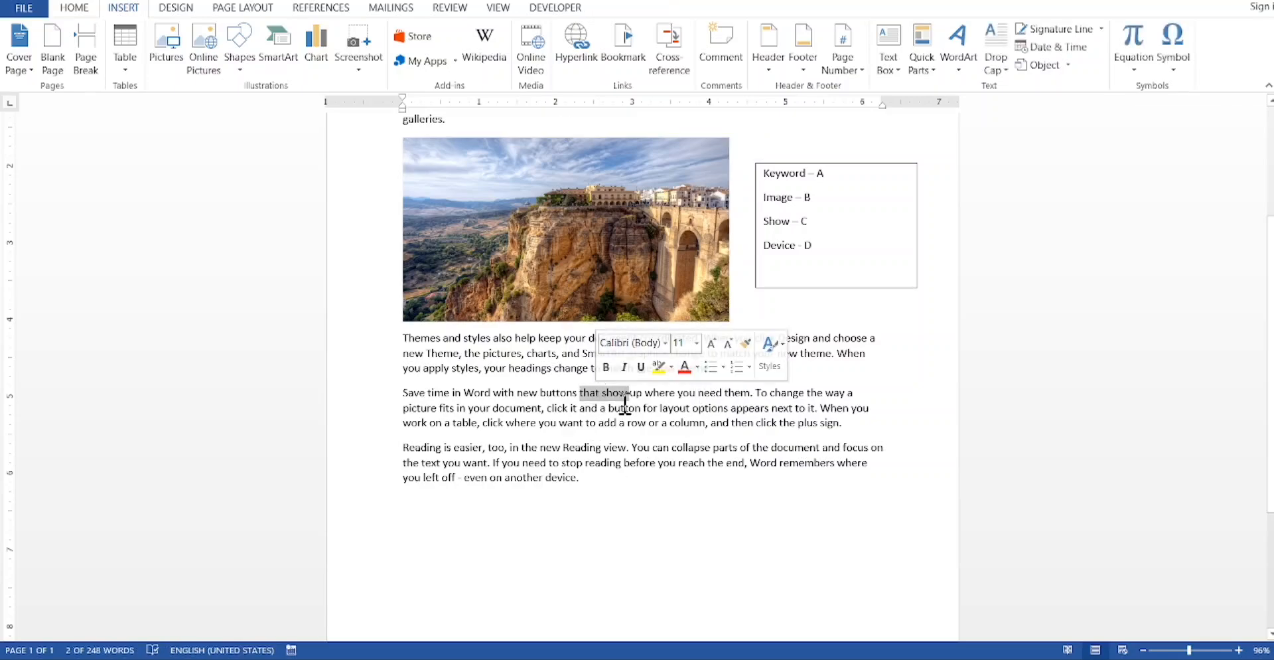
pyautogui.click(620, 483)
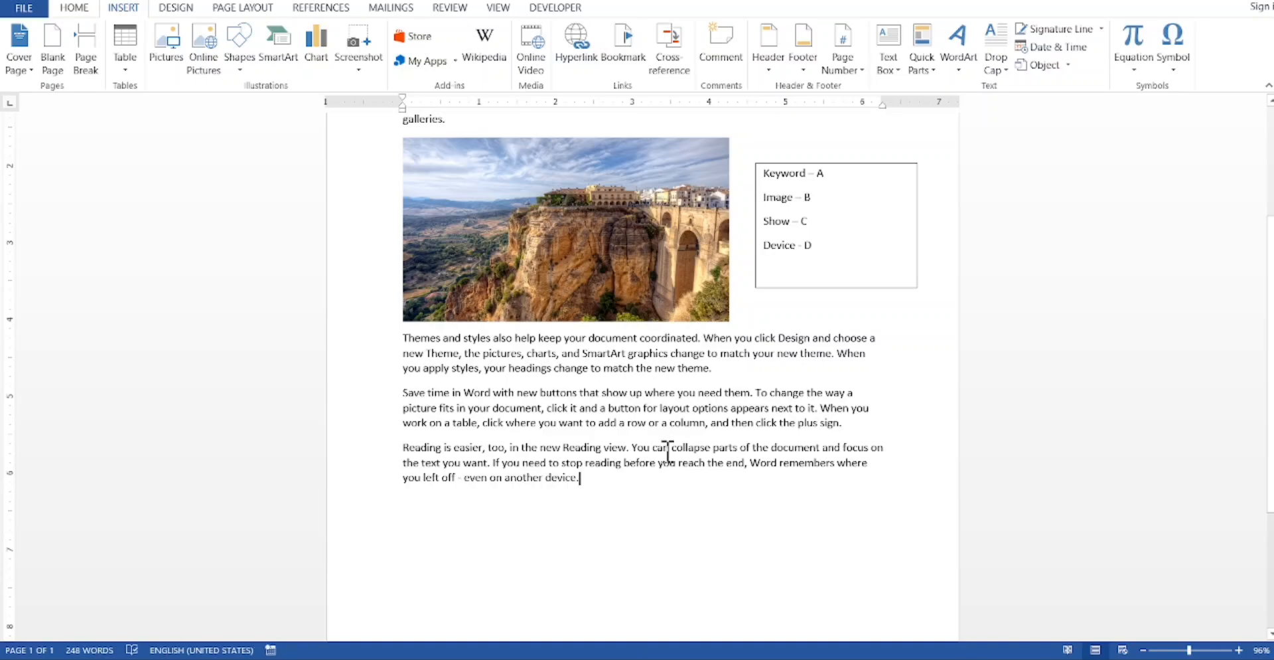
pyautogui.moveTo(543, 478); pyautogui.dragTo(569, 481)
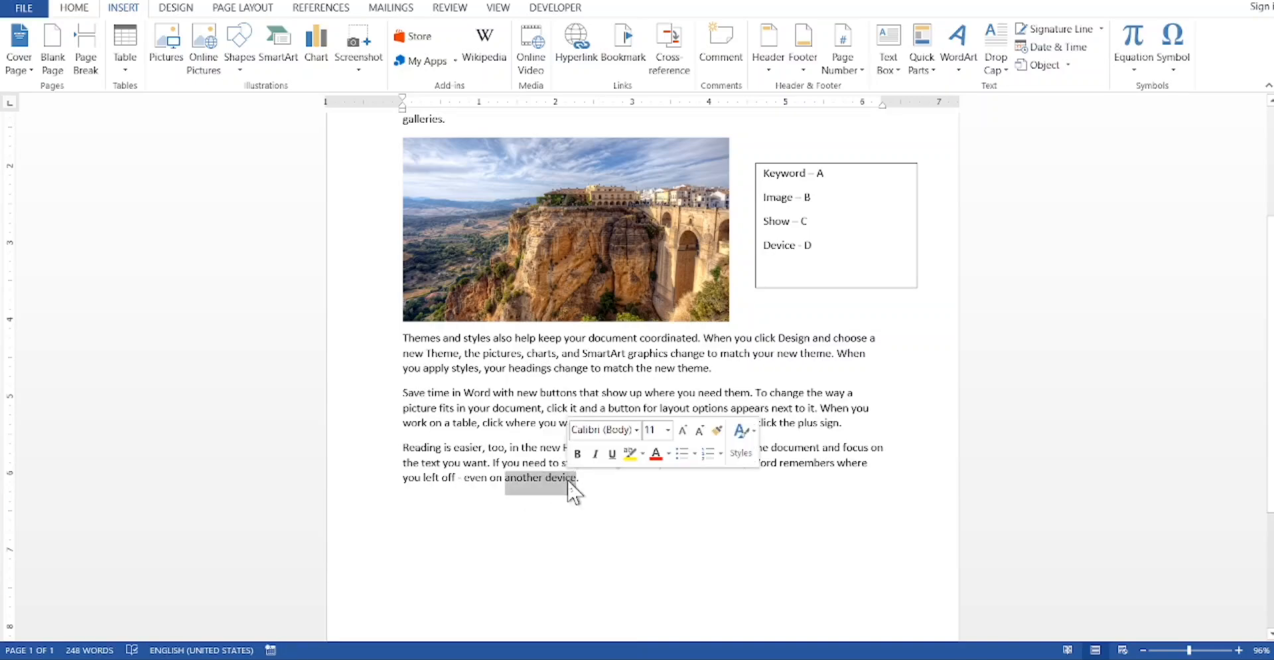
pyautogui.click(614, 505)
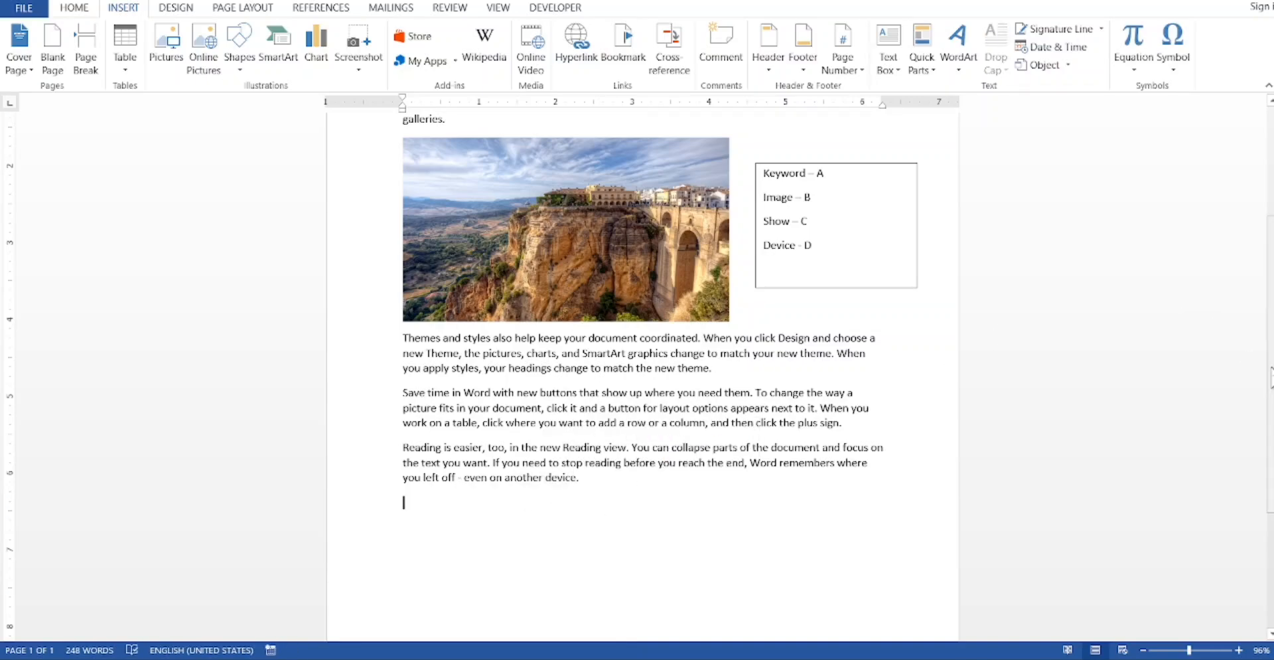
# Step: Go to bookmark A in the document from the list of bookmarks and close the bookmark dialog
pyautogui.scroll(3, 1270, 375)
pyautogui.scroll(2, 643, 372)
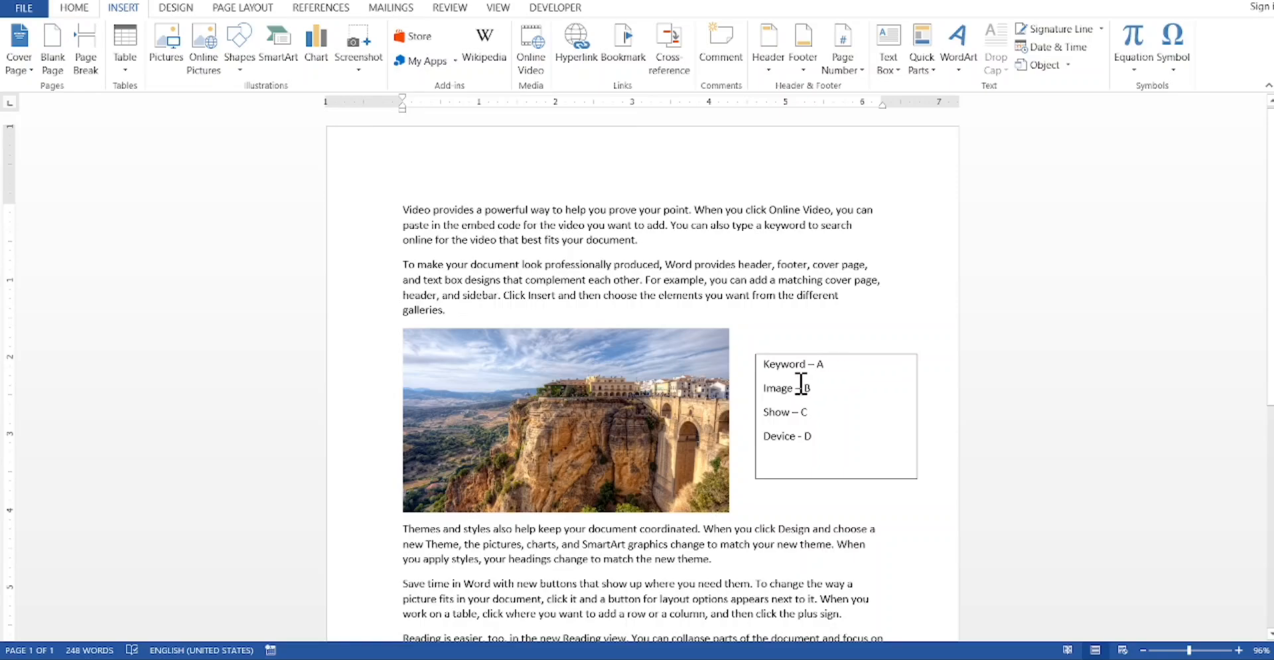
pyautogui.click(619, 43)
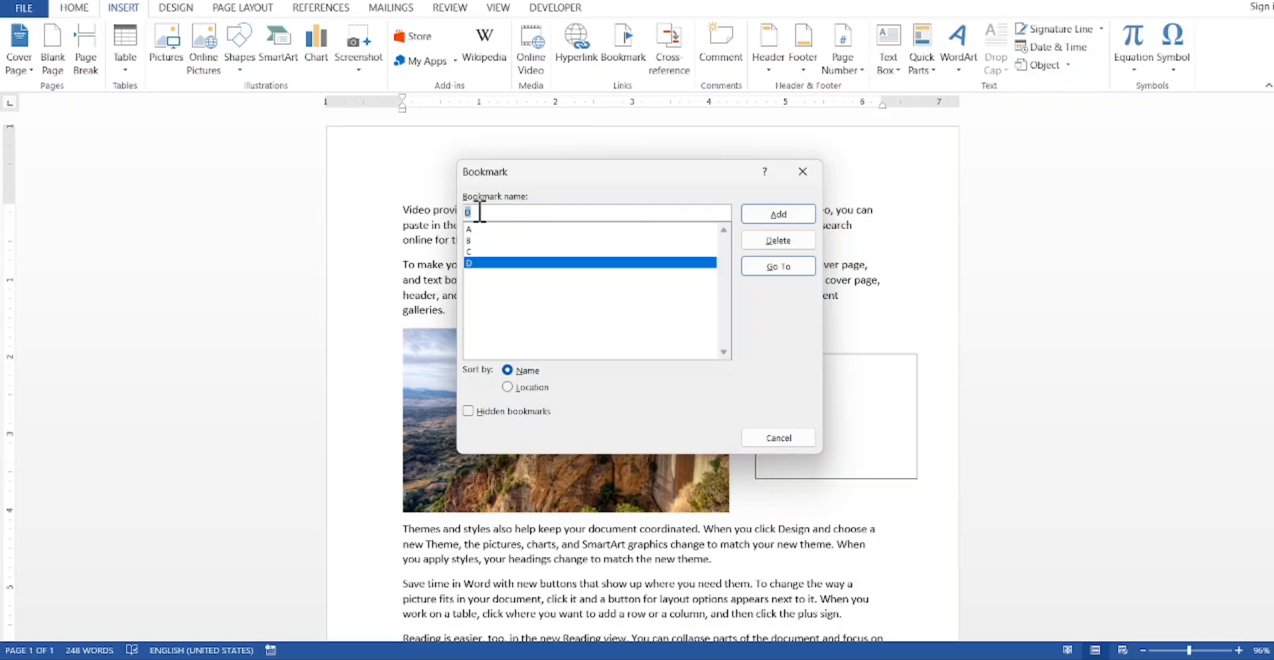
pyautogui.press('BackSpace')
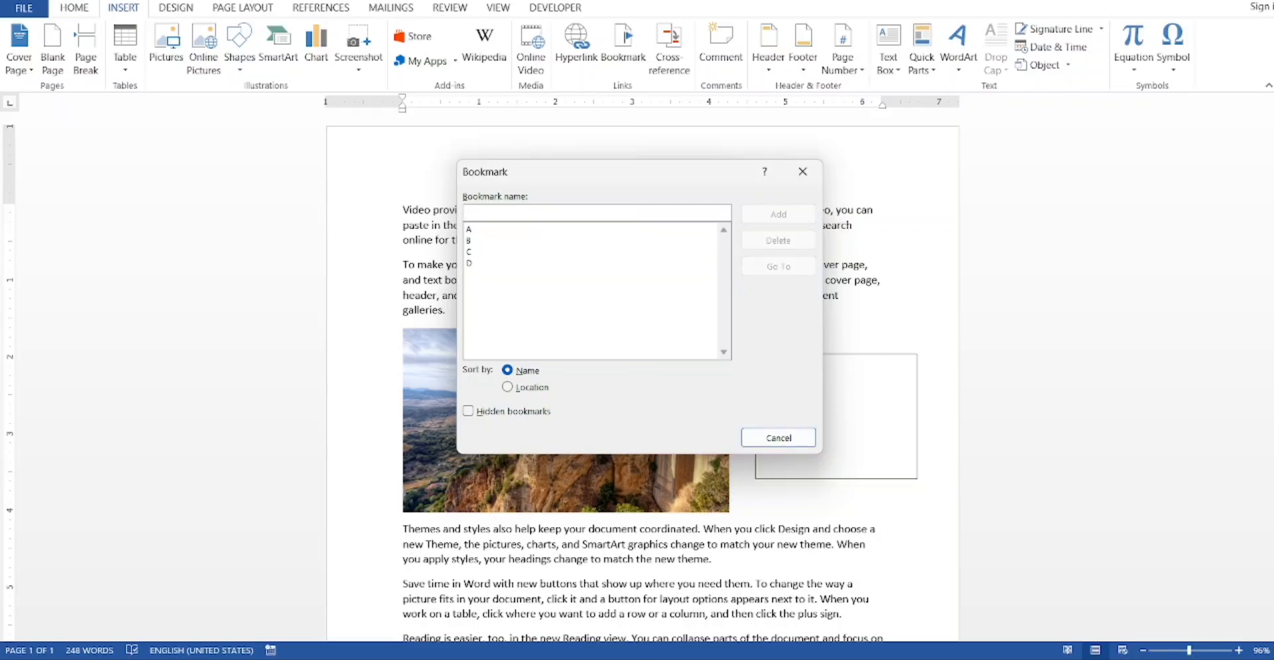
pyautogui.click(479, 229)
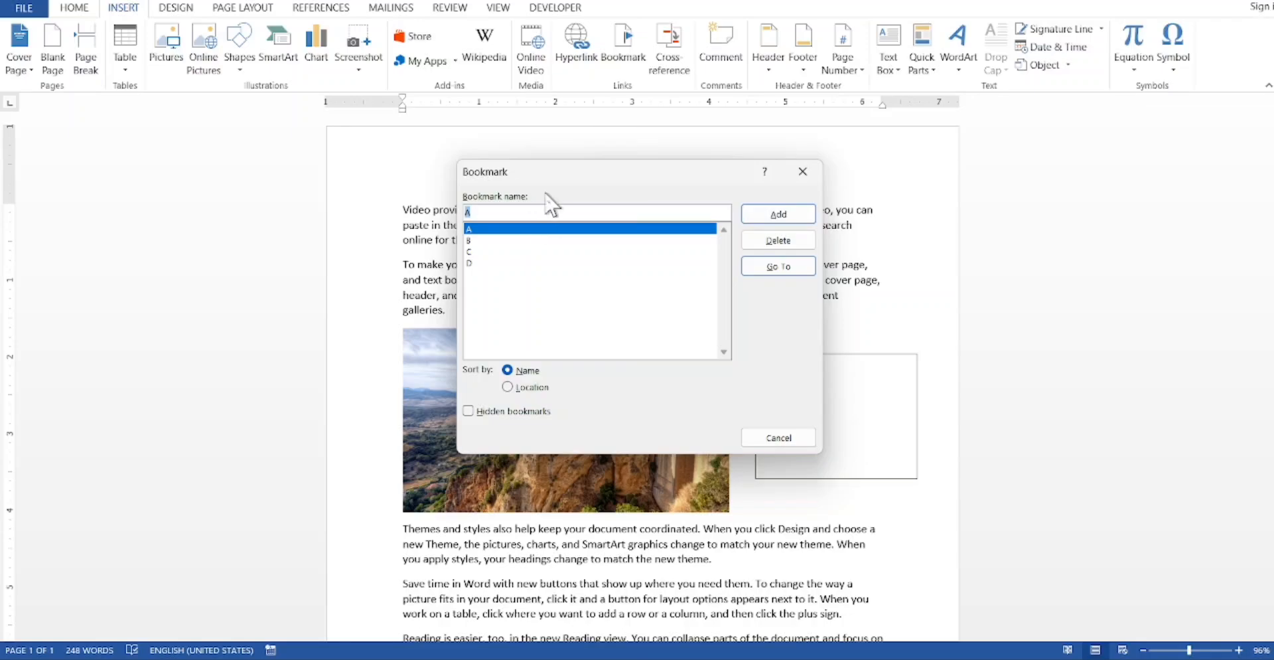
pyautogui.click(777, 264)
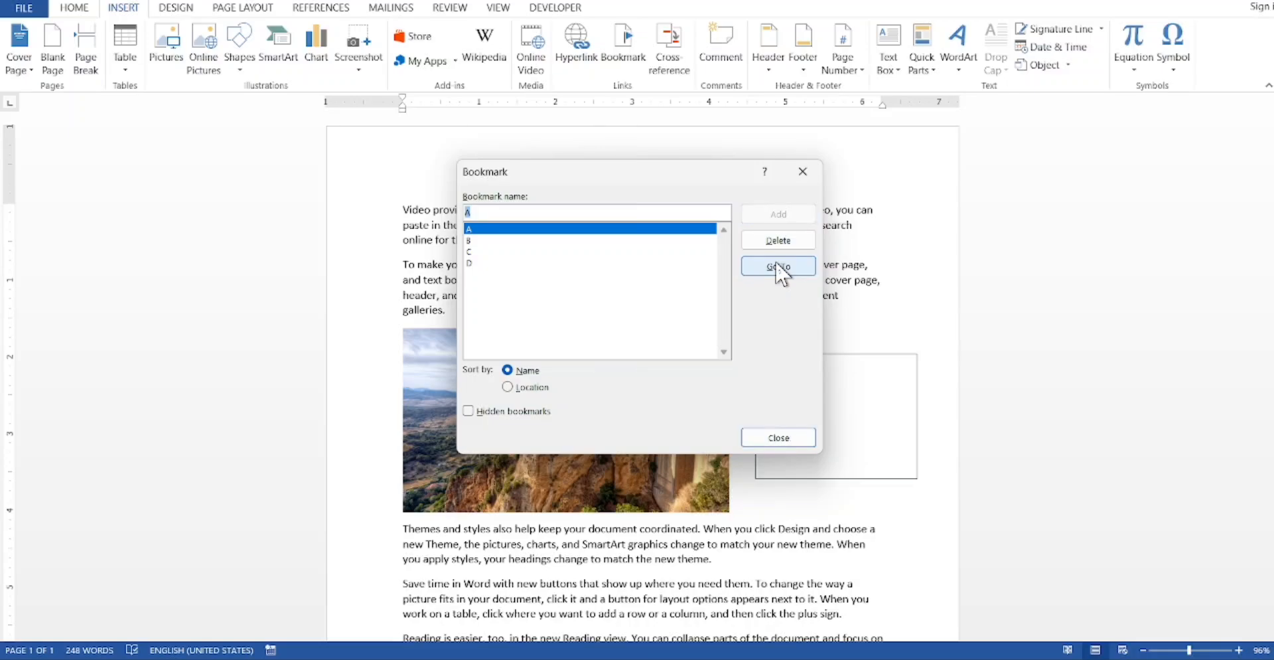
pyautogui.click(772, 439)
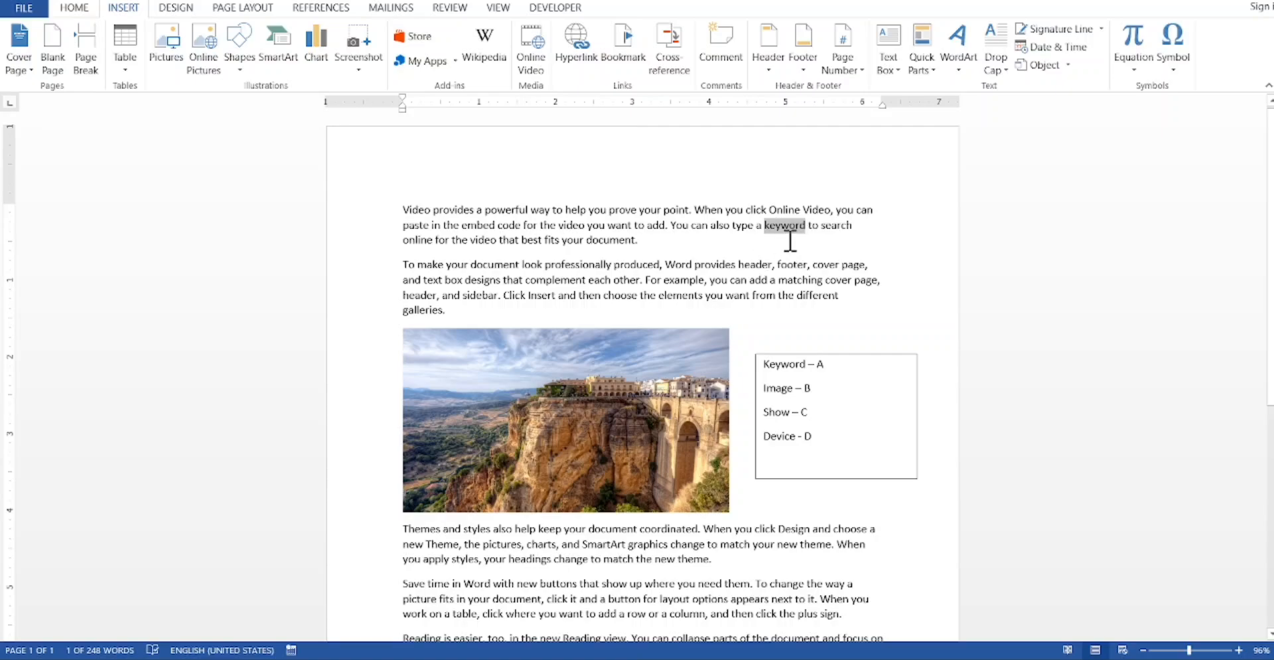
# Step: Jump to the picture marked by bookmark B, close the bookmark dialog and deselect the picture
pyautogui.click(435, 209)
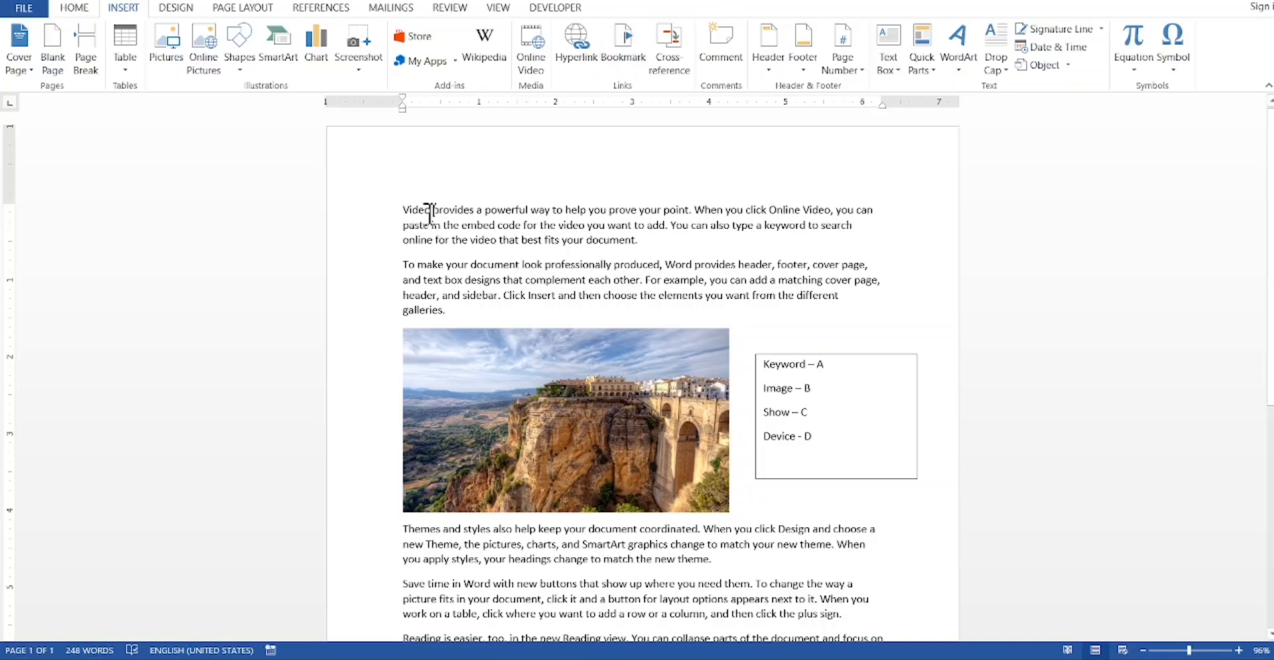
pyautogui.click(621, 41)
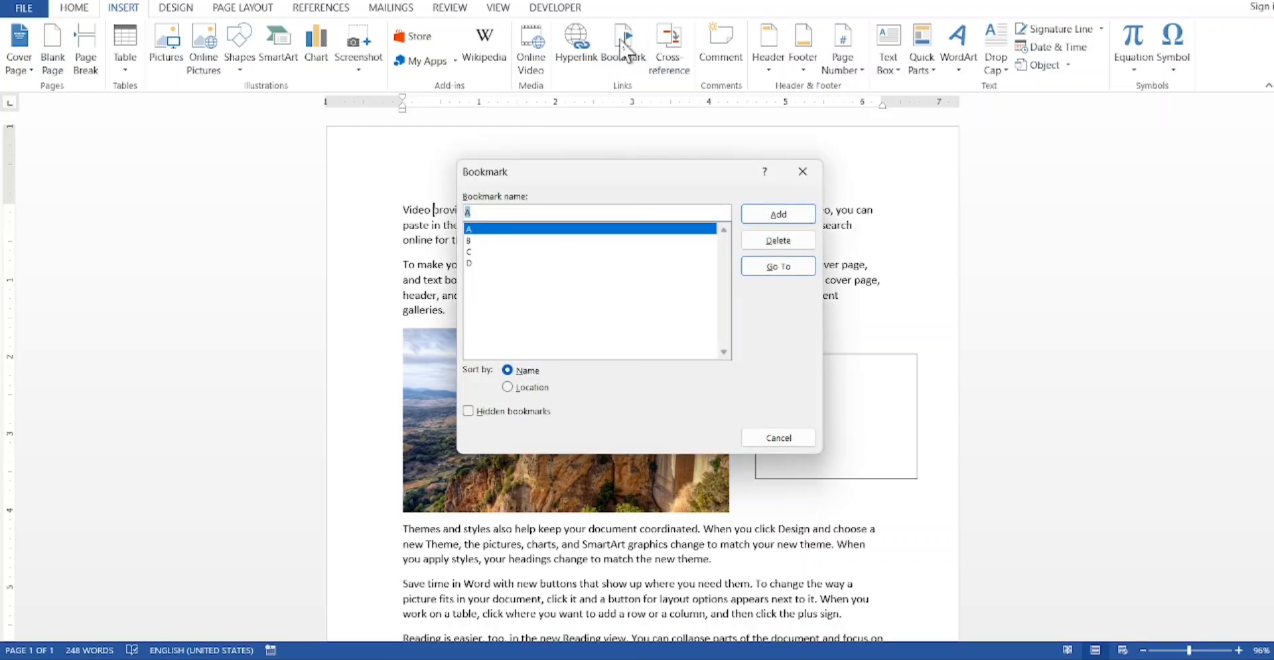
pyautogui.click(486, 241)
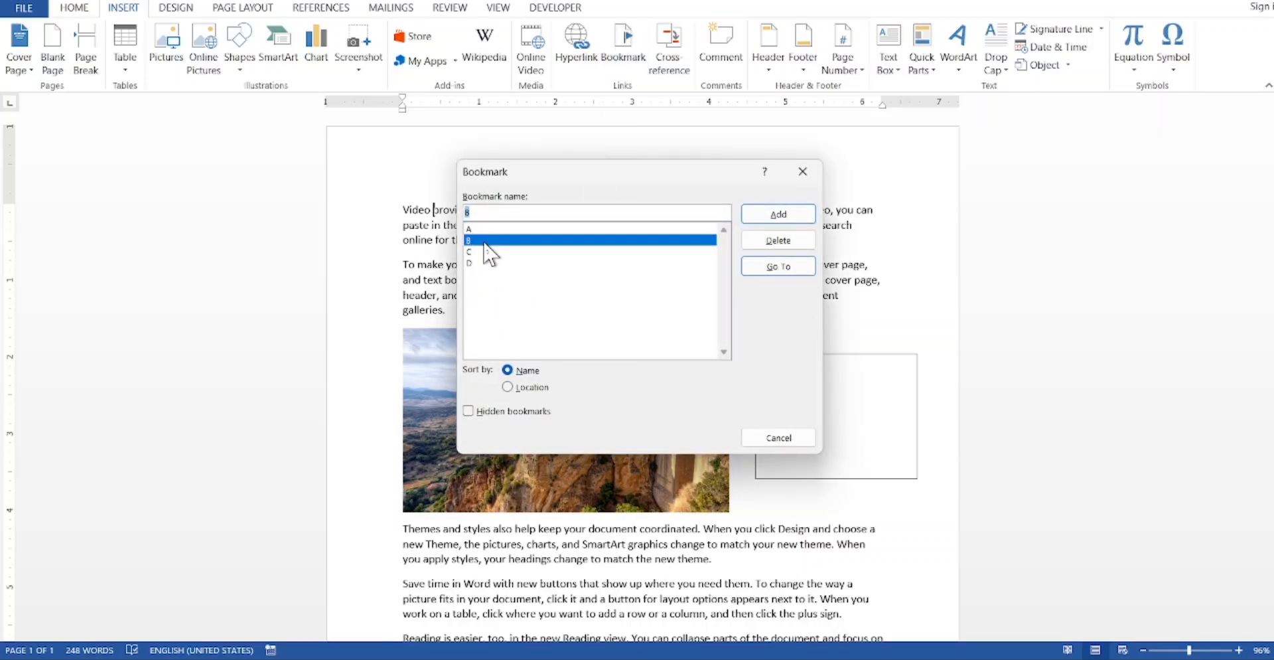
pyautogui.click(764, 268)
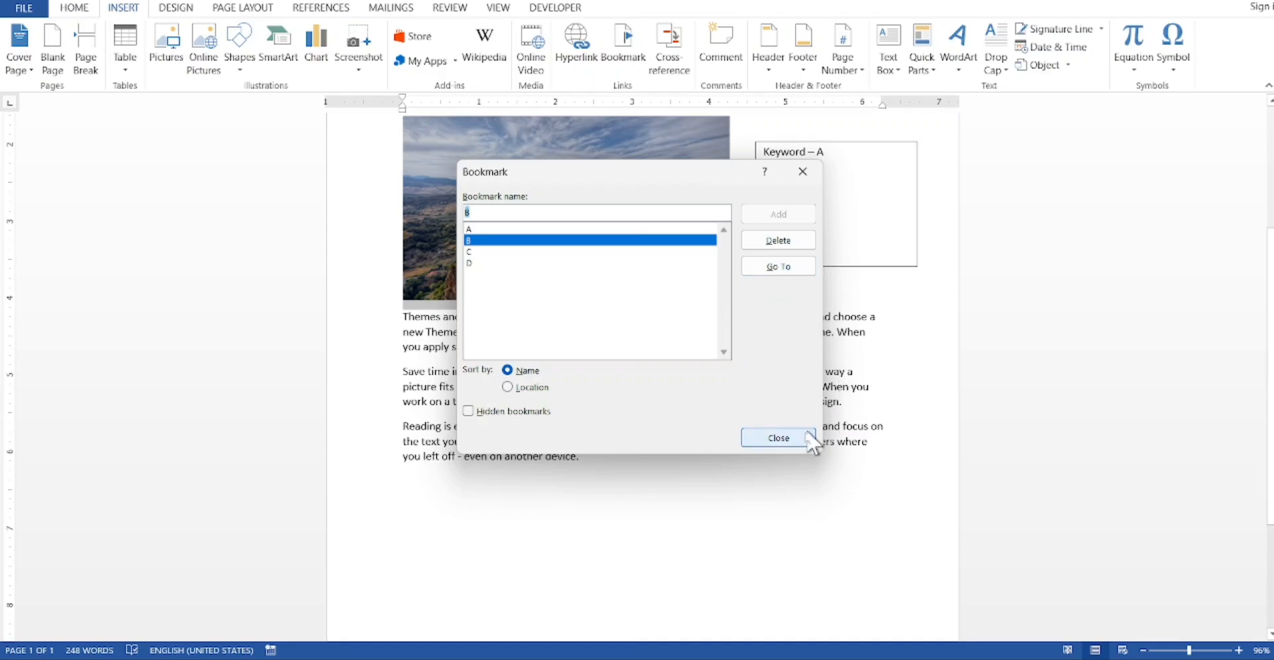
pyautogui.click(787, 437)
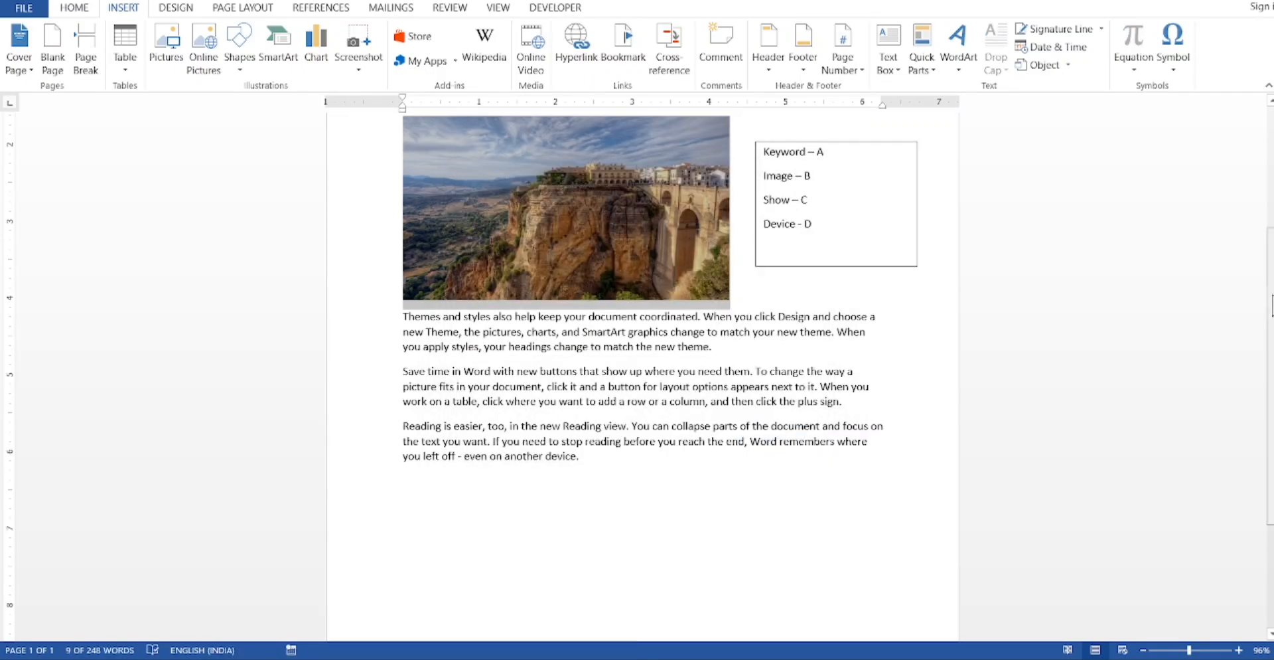
pyautogui.scroll(1, 1268, 278)
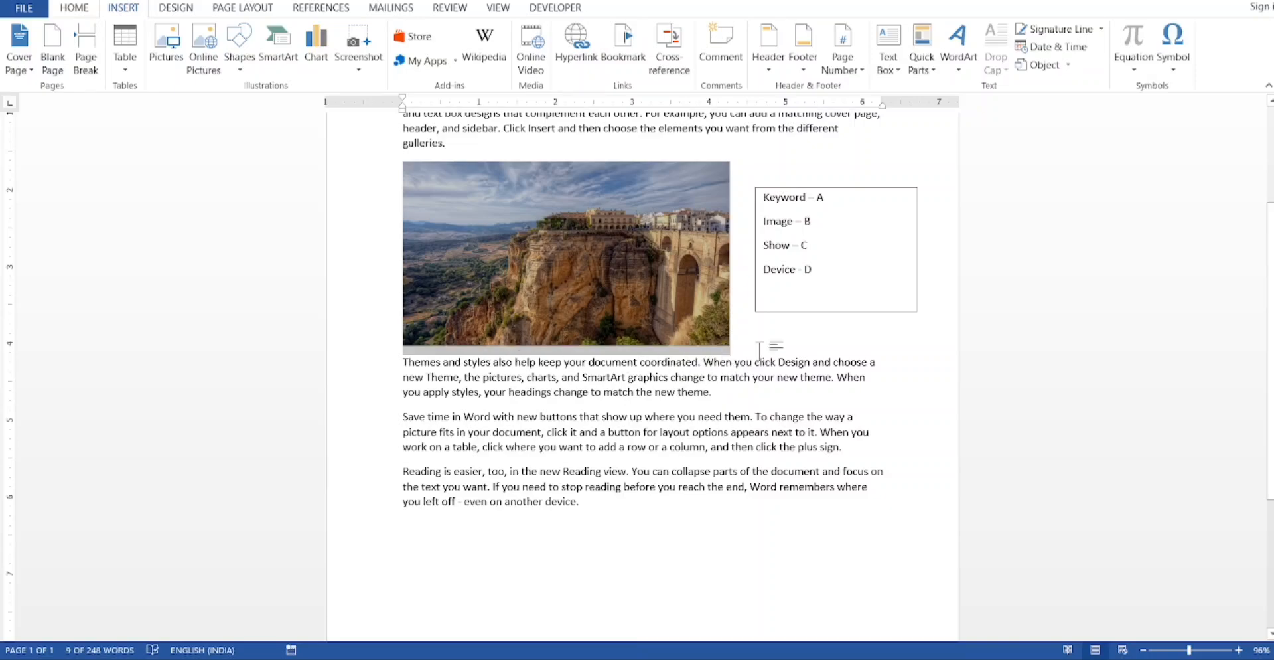
pyautogui.click(768, 325)
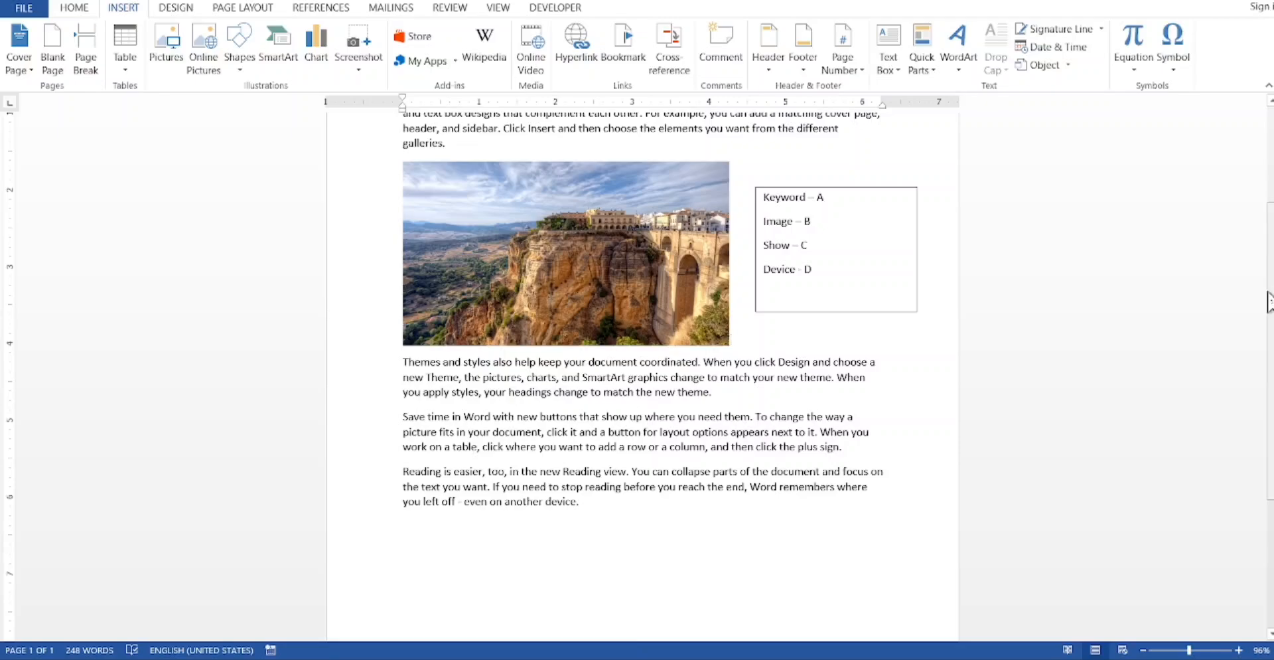
# Step: Return to the start of the document, go to bookmark C and close the bookmark dialog
pyautogui.moveTo(1267, 302); pyautogui.dragTo(1260, 170)
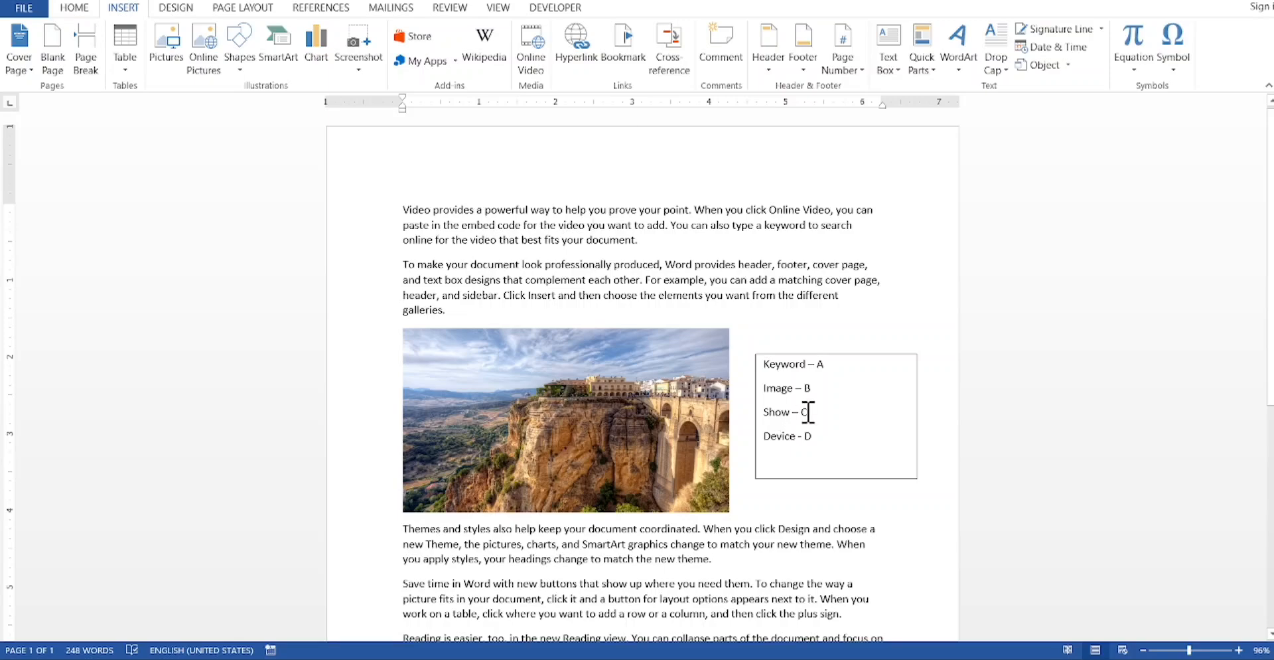
pyautogui.click(627, 45)
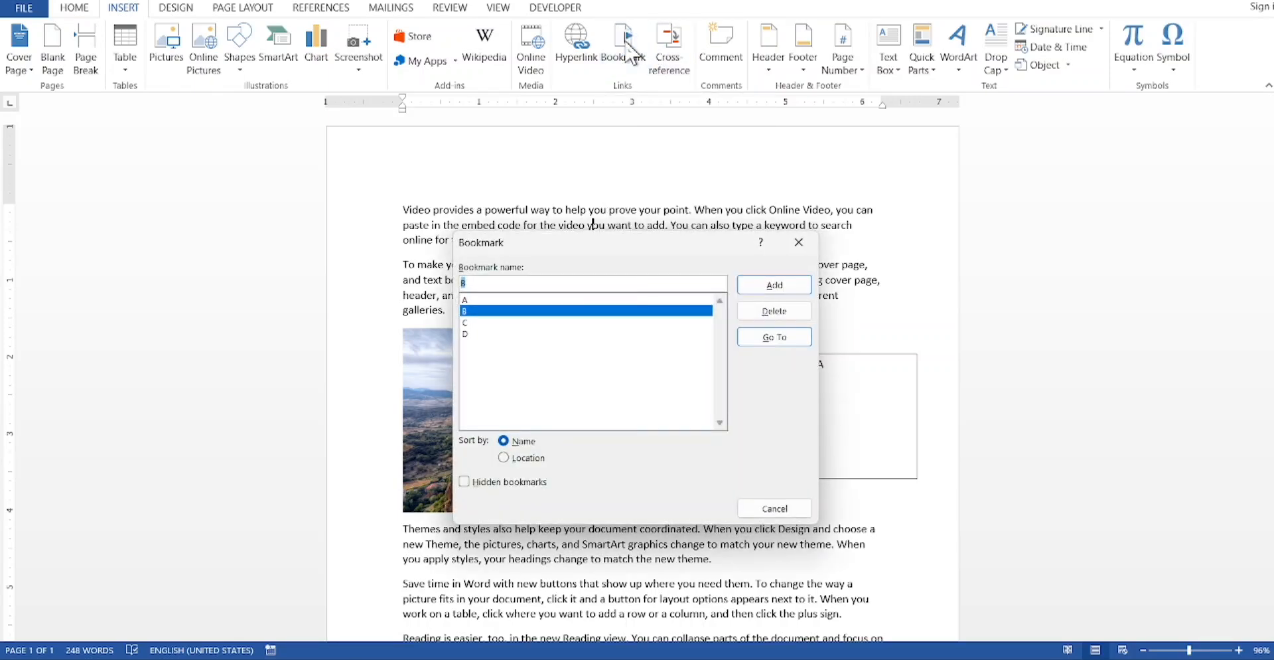
pyautogui.click(482, 323)
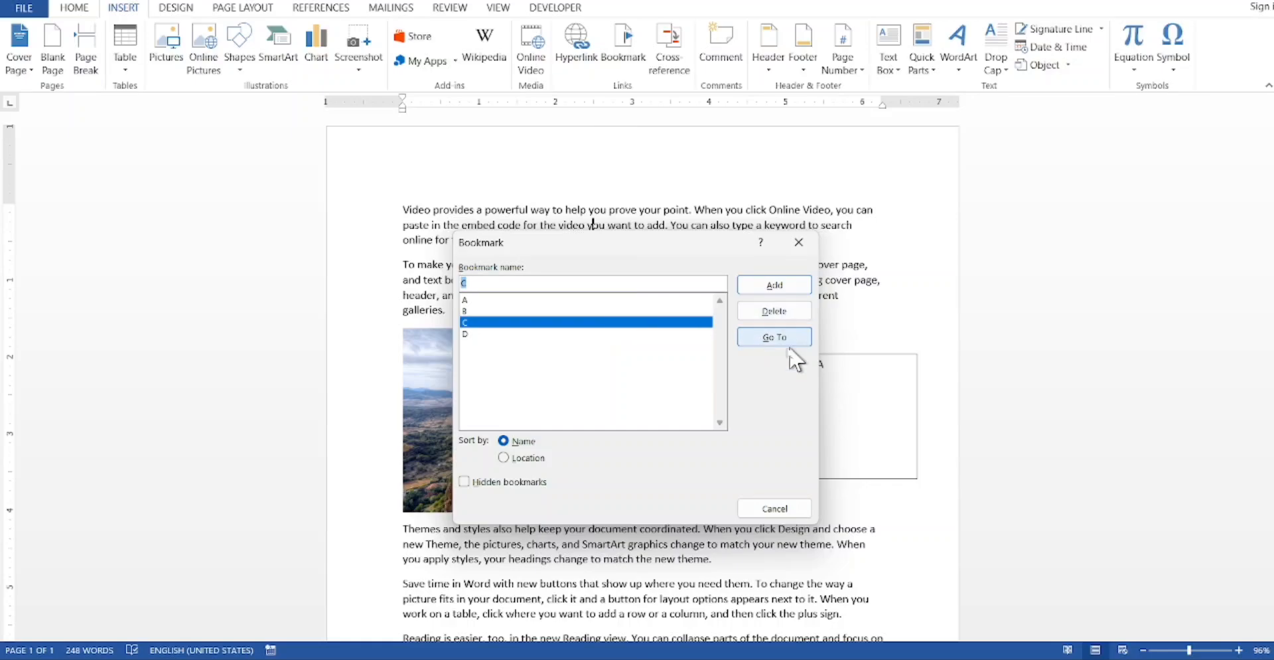
pyautogui.click(766, 340)
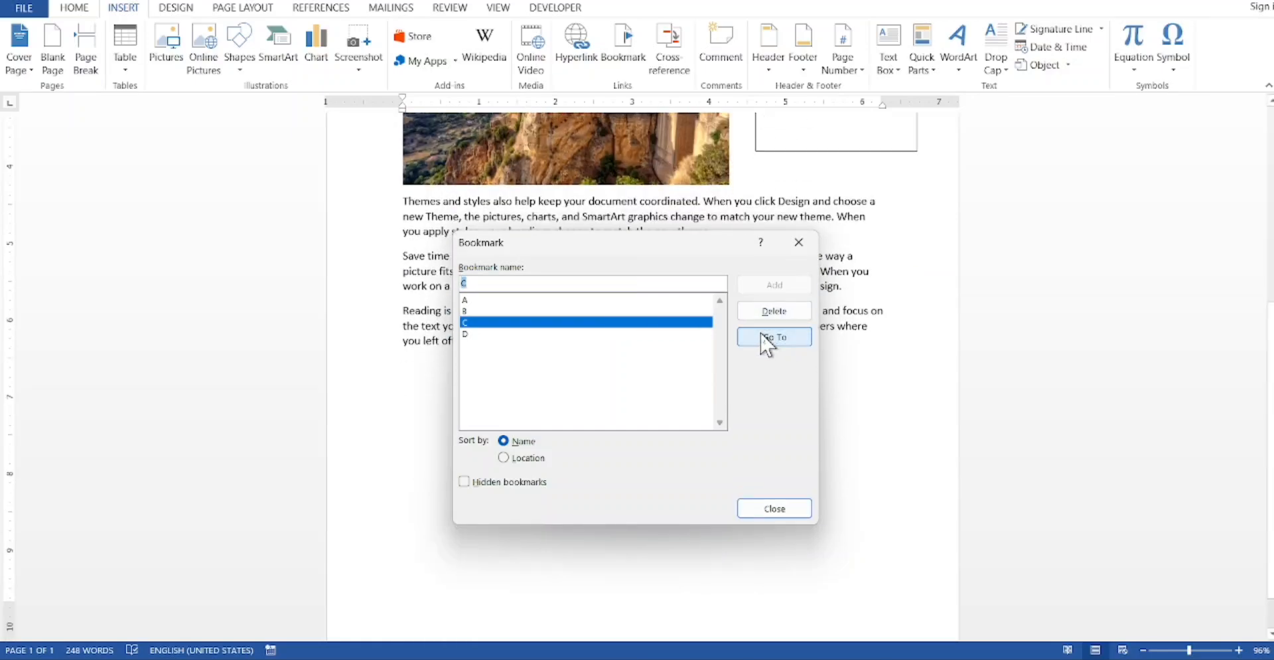
pyautogui.click(773, 509)
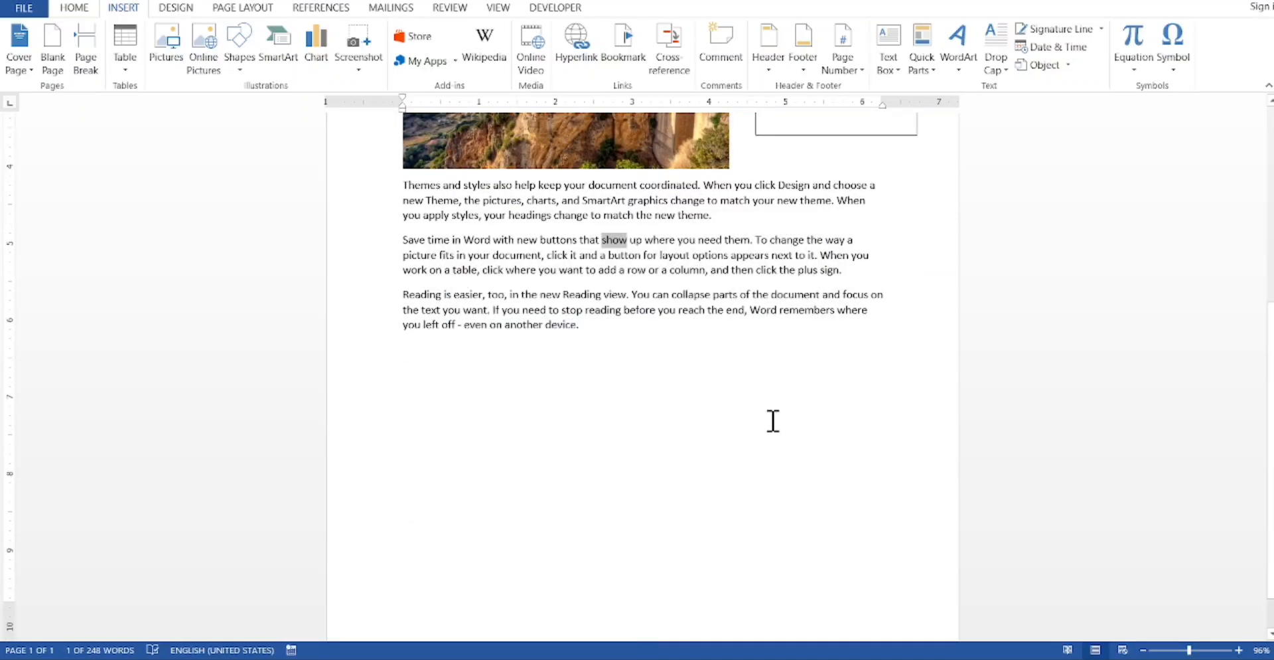
# Step: Go to bookmark D, close the bookmark dialog and return to the start of the document
pyautogui.scroll(3, 1257, 300)
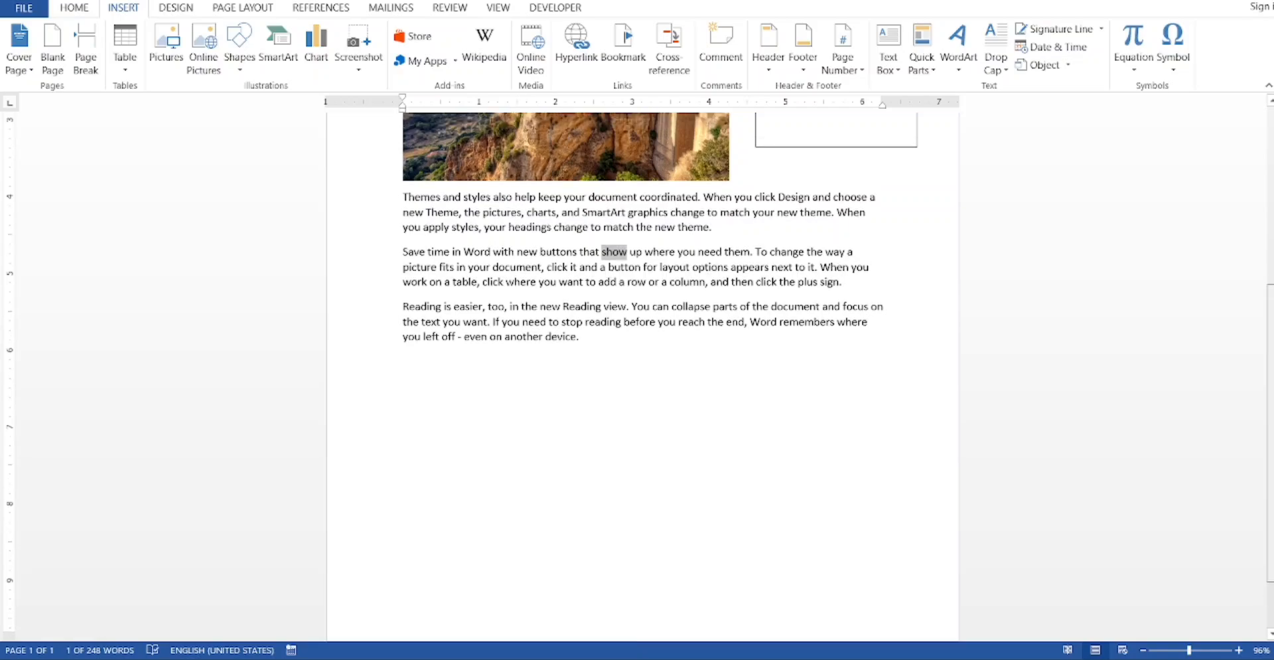
pyautogui.scroll(1, 1257, 300)
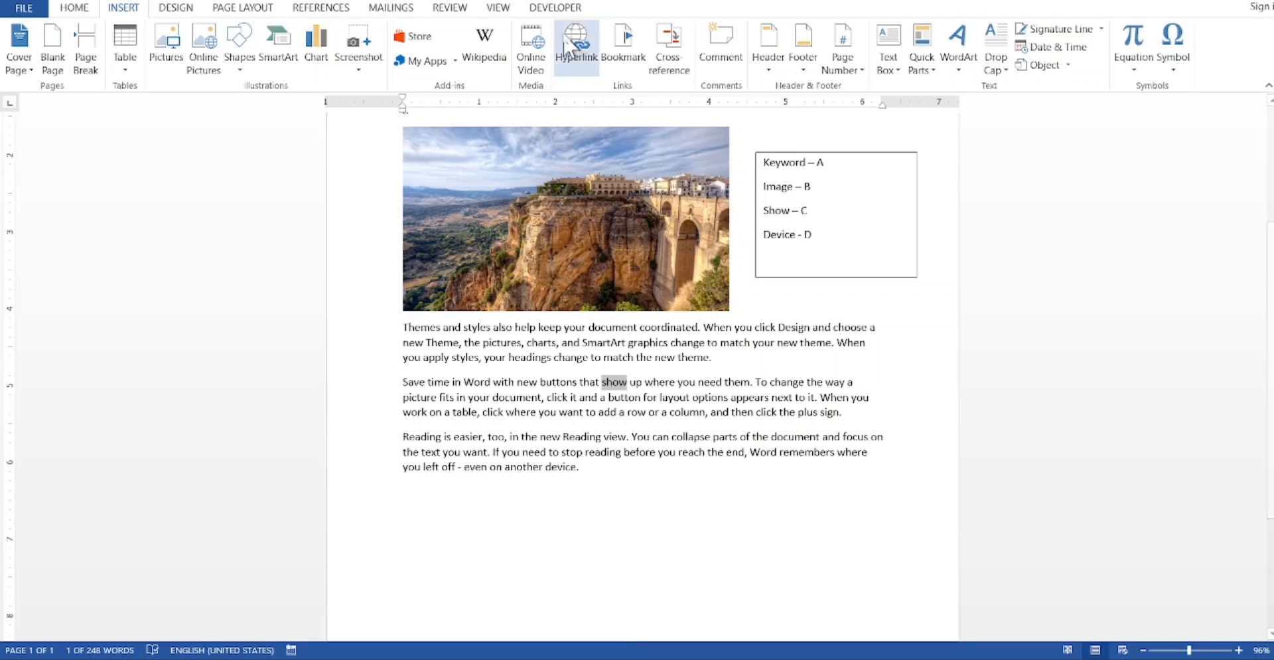
pyautogui.click(635, 39)
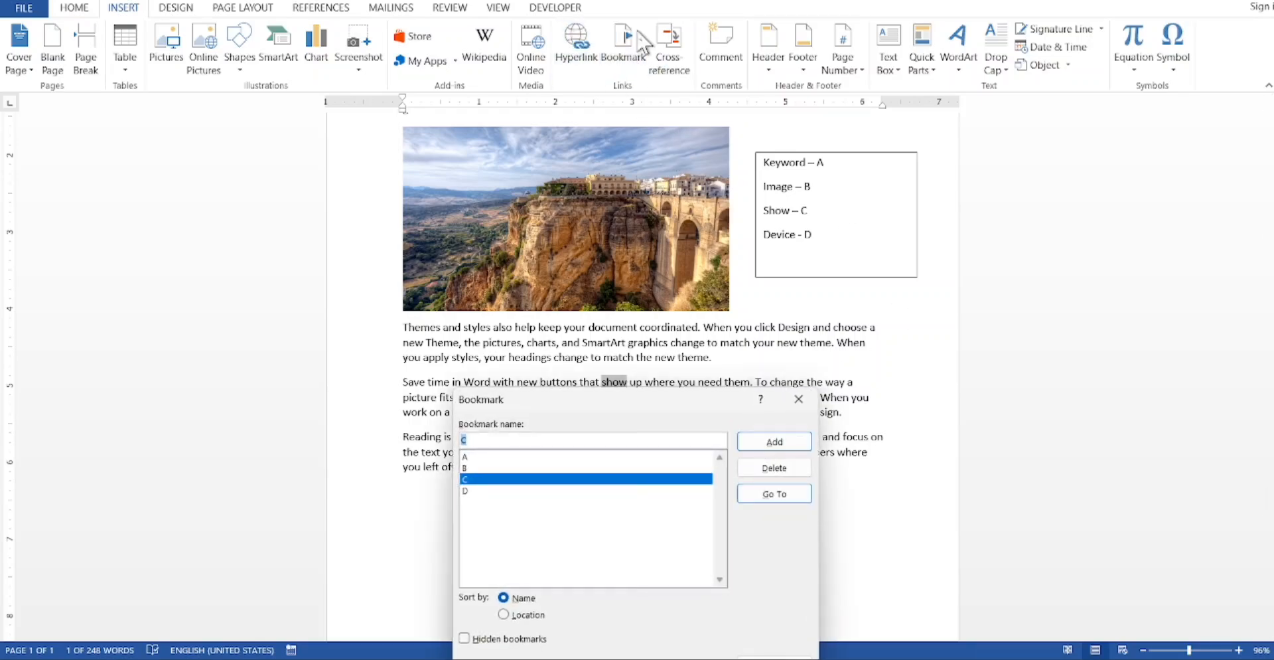
pyautogui.click(483, 491)
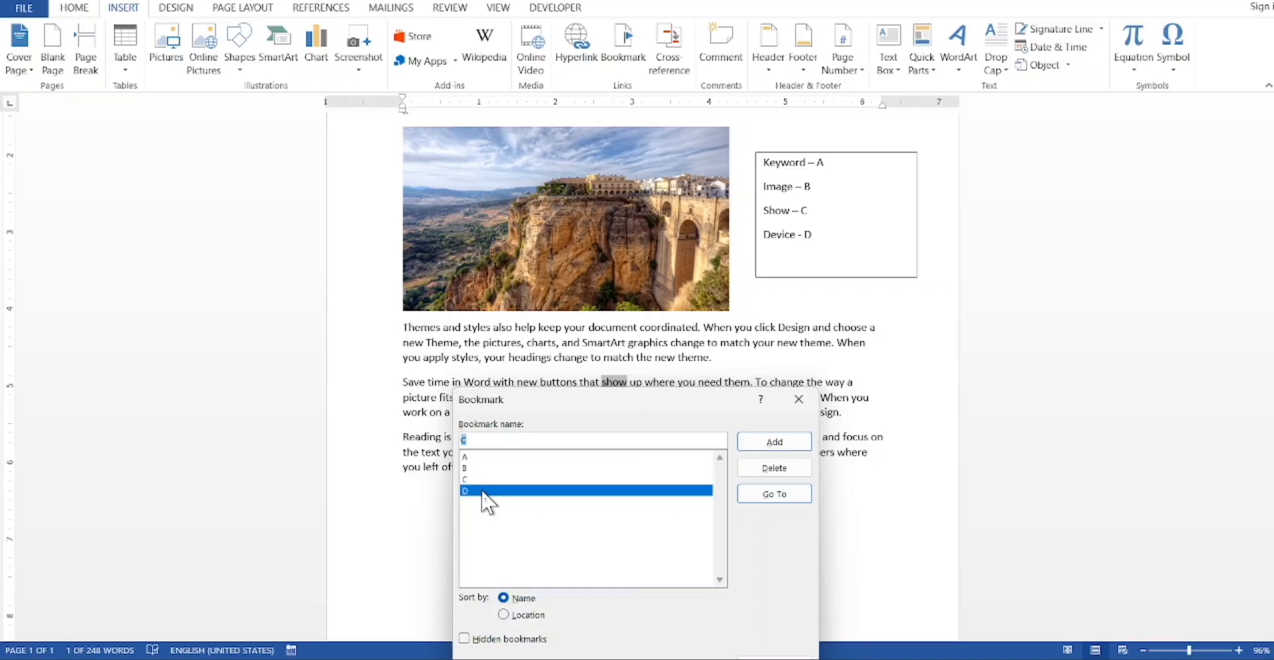
pyautogui.click(778, 498)
pyautogui.click(800, 399)
pyautogui.scroll(5, 1264, 371)
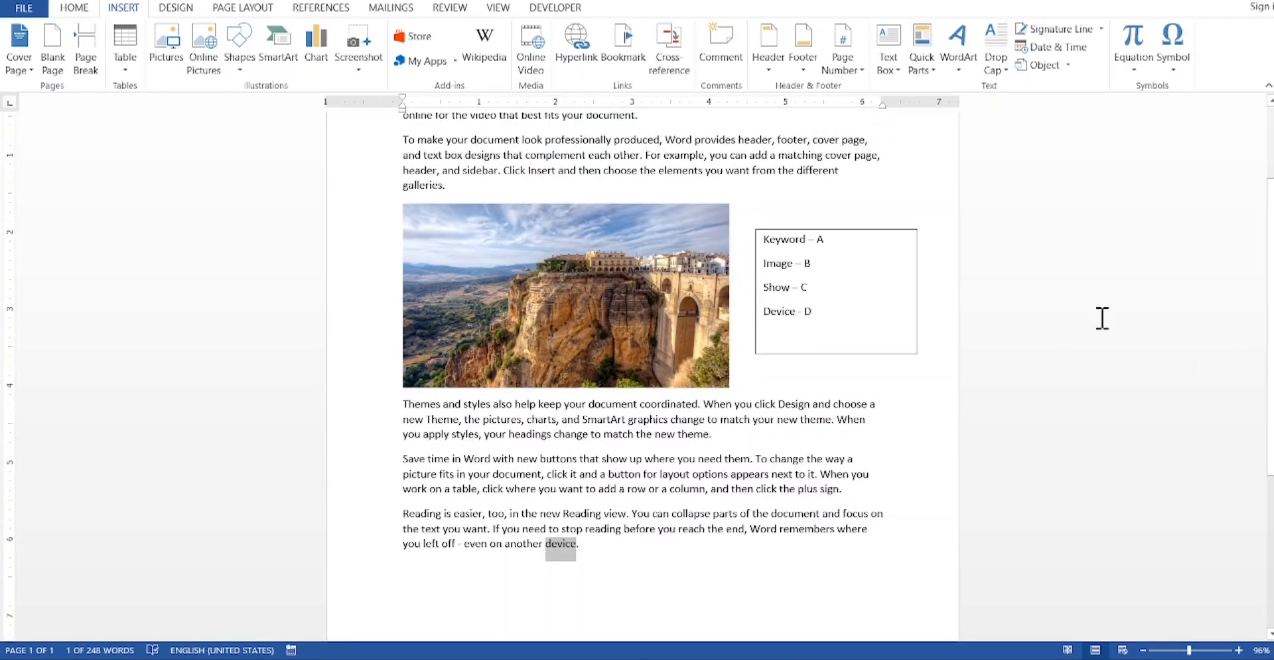
pyautogui.scroll(2, 1264, 199)
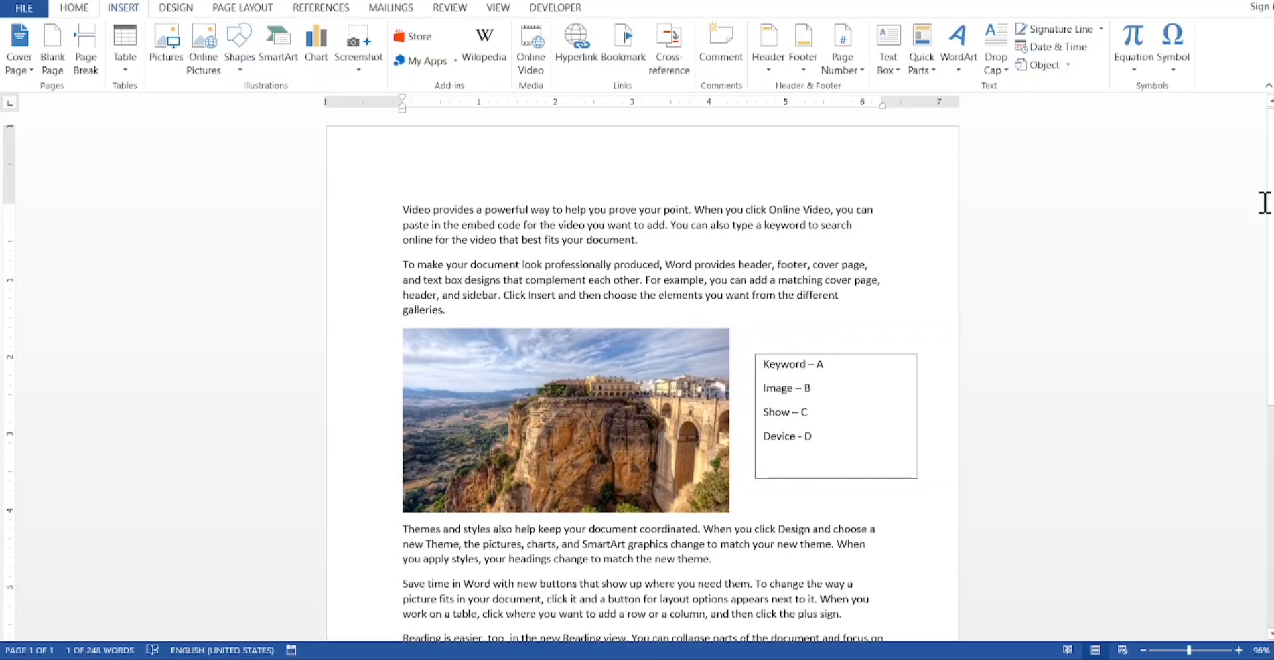